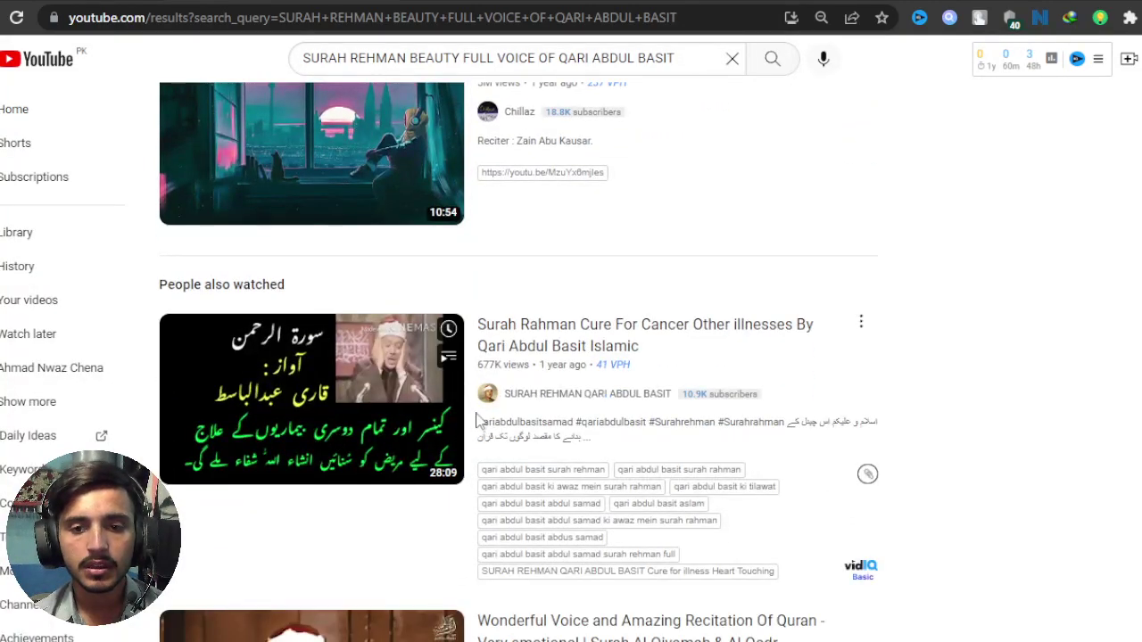
- Examine the YouTube results for the Qari Abdul Basit Surah Rehman search, comparing views, subscribers and tags of competing videos
{"action": "scroll", "coordinate": [475, 443], "scroll_direction": "down", "scroll_amount": 1}
{"action": "scroll", "coordinate": [500, 464], "scroll_direction": "down", "scroll_amount": 1}
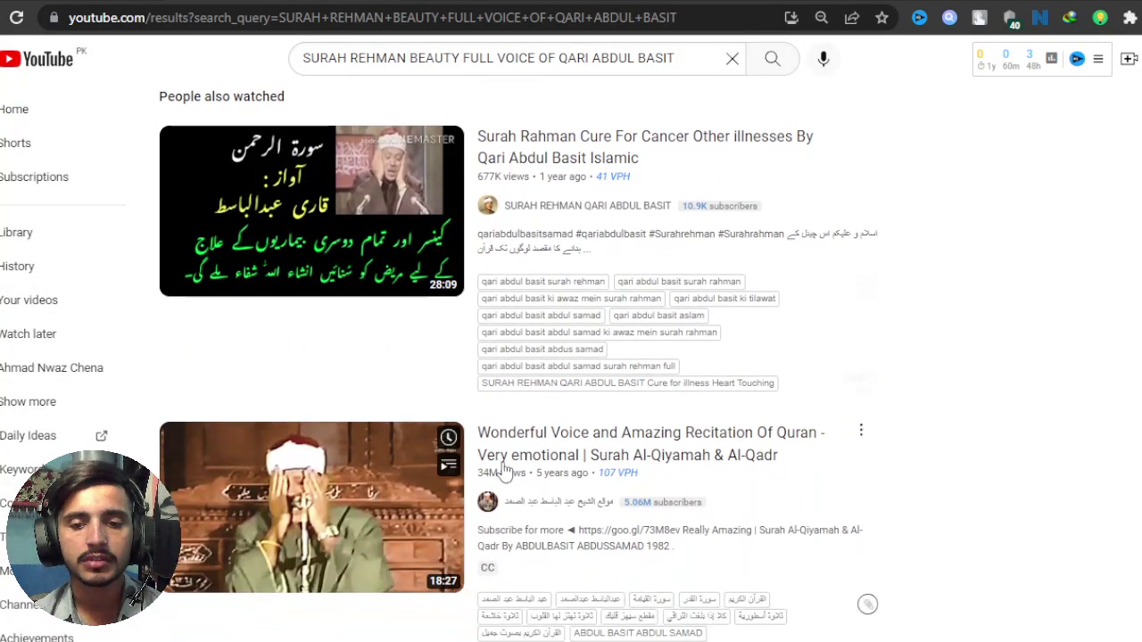
{"action": "scroll", "coordinate": [508, 474], "scroll_direction": "down", "scroll_amount": 1}
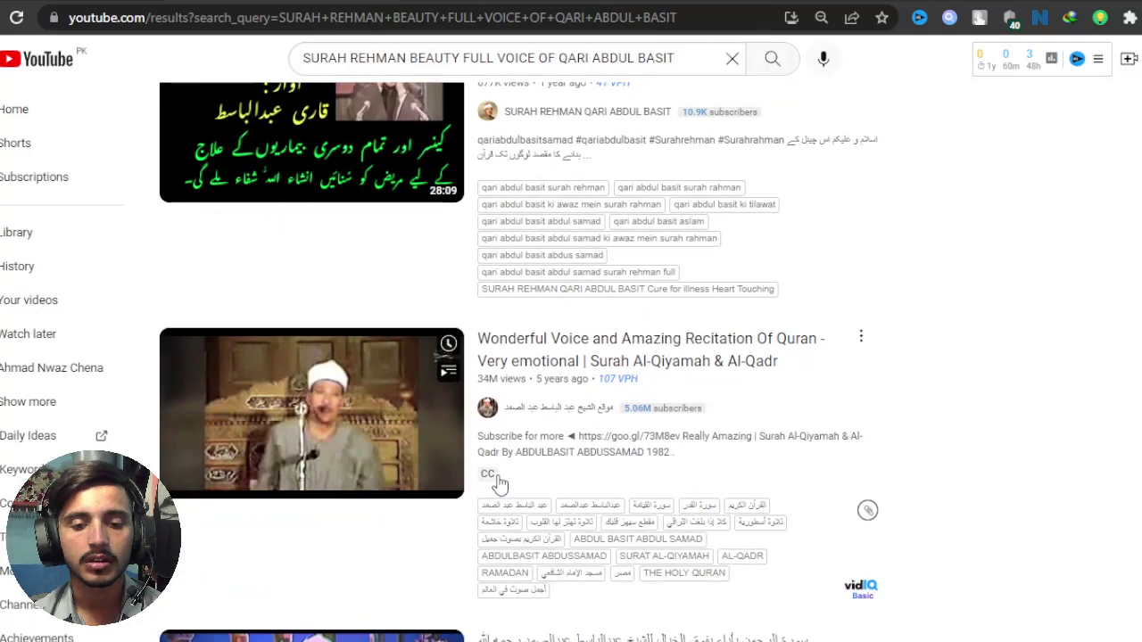
{"action": "scroll", "coordinate": [496, 484], "scroll_direction": "down", "scroll_amount": 1}
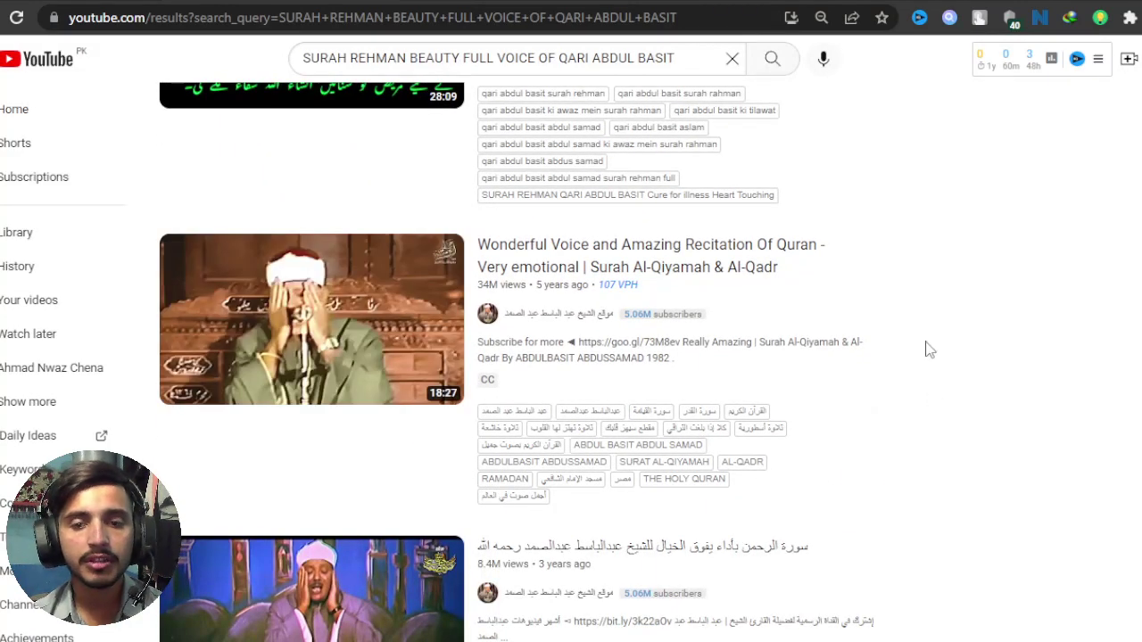
{"action": "scroll", "coordinate": [892, 343], "scroll_direction": "down", "scroll_amount": 1}
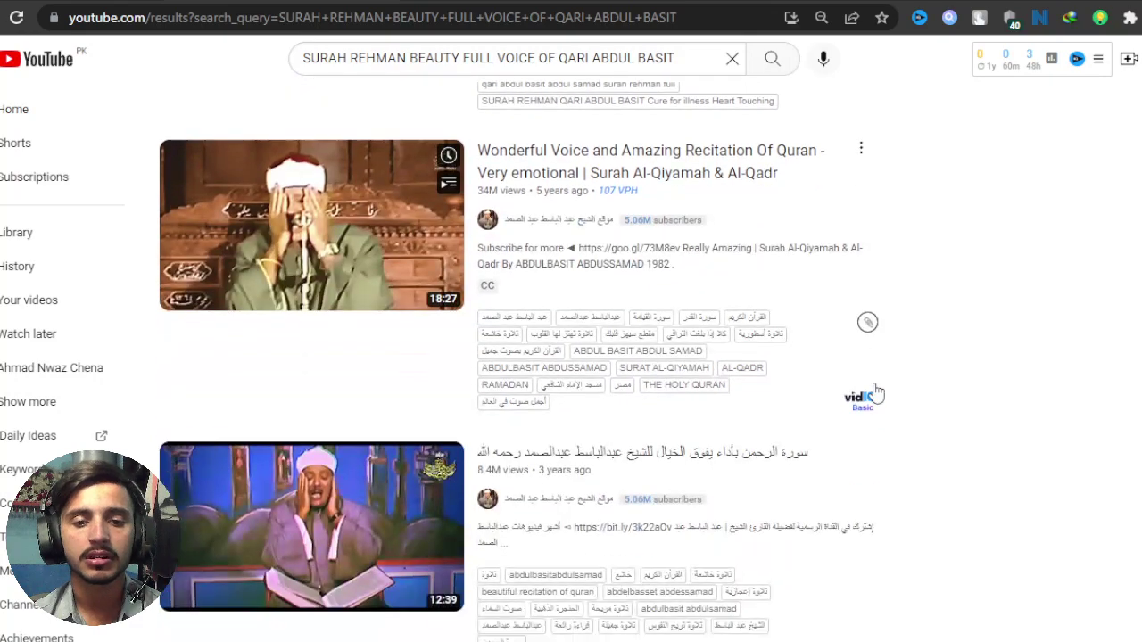
{"action": "scroll", "coordinate": [870, 384], "scroll_direction": "down", "scroll_amount": 4}
{"action": "scroll", "coordinate": [873, 439], "scroll_direction": "down", "scroll_amount": 5}
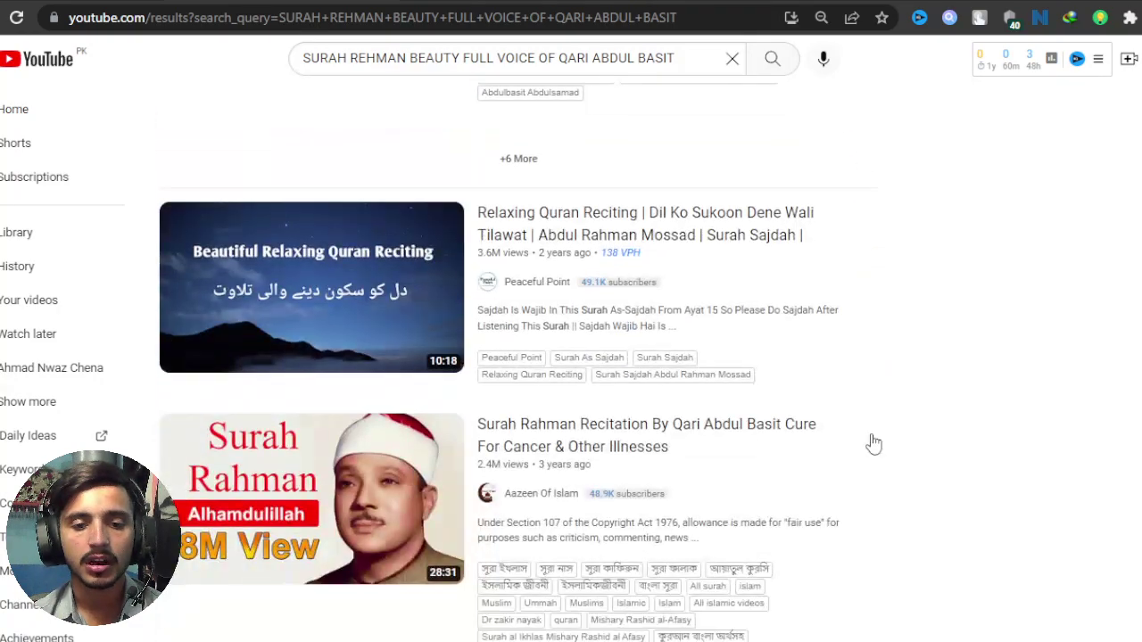
{"action": "scroll", "coordinate": [535, 526], "scroll_direction": "down", "scroll_amount": 3}
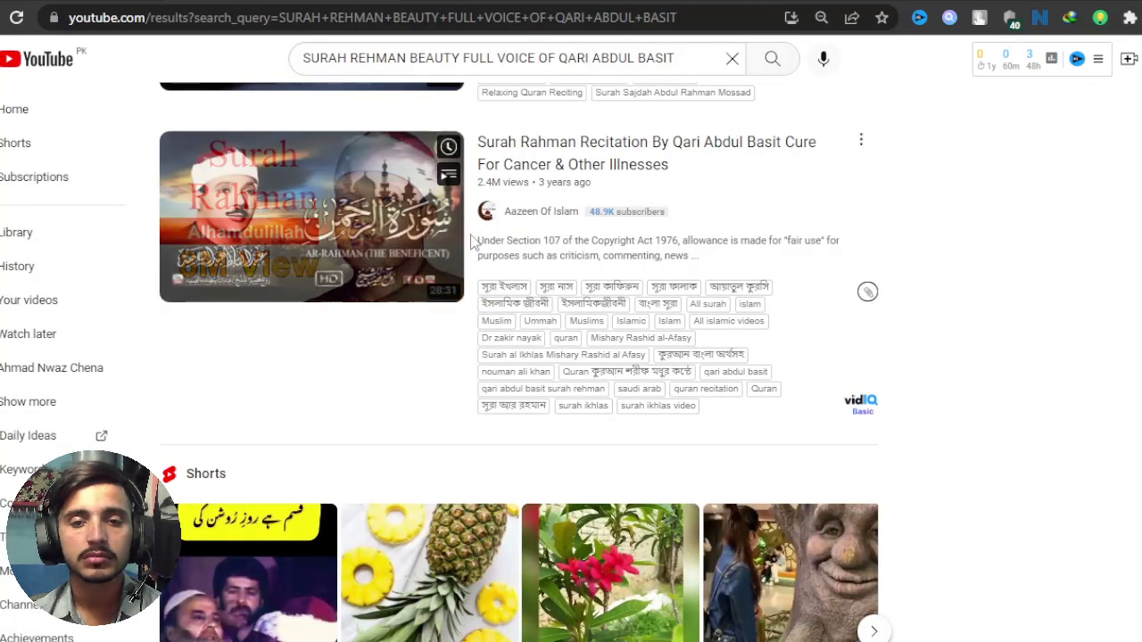
- Open the Aazeen Of Islam channel's videos and sort them by Popular
{"action": "left_click", "coordinate": [528, 219]}
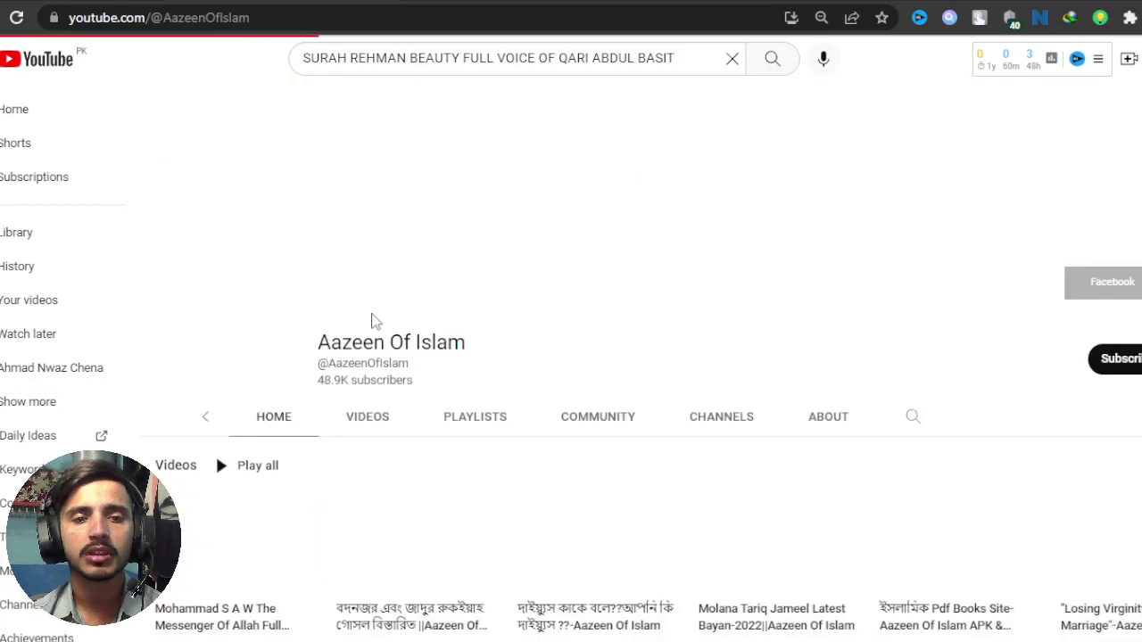
{"action": "left_click", "coordinate": [276, 381]}
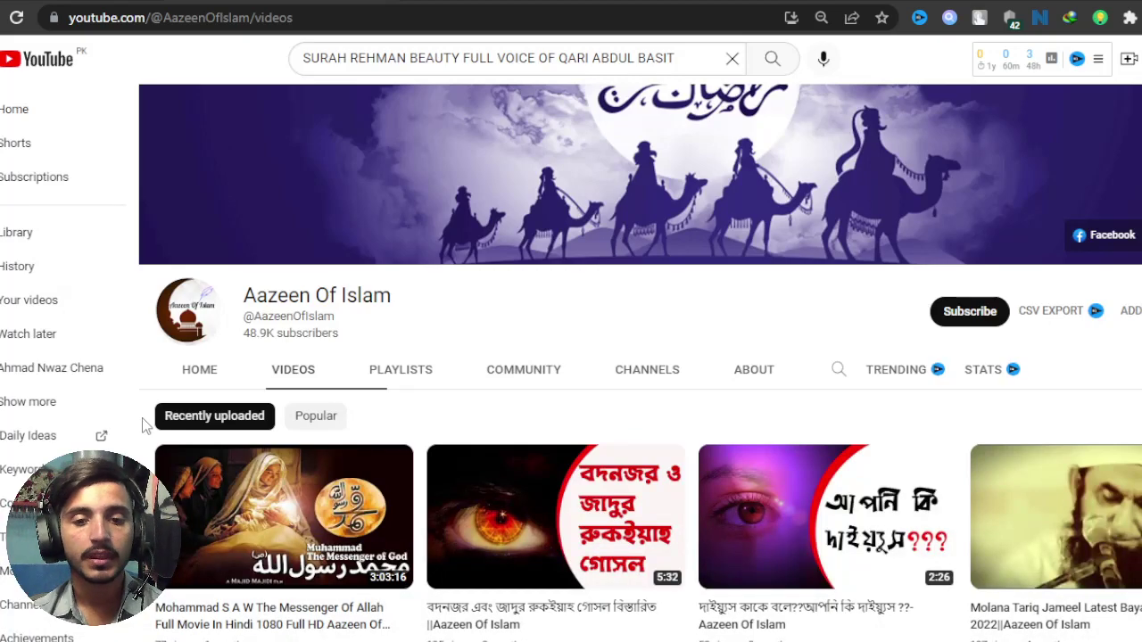
{"action": "scroll", "coordinate": [303, 557], "scroll_direction": "down", "scroll_amount": 5}
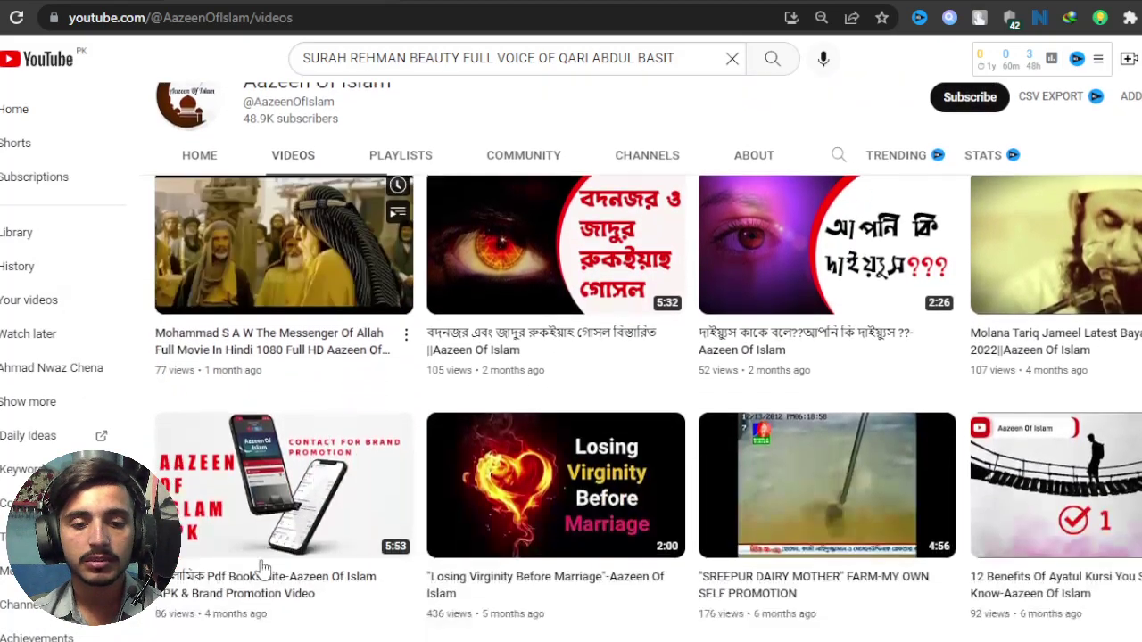
{"action": "scroll", "coordinate": [316, 357], "scroll_direction": "up", "scroll_amount": 5}
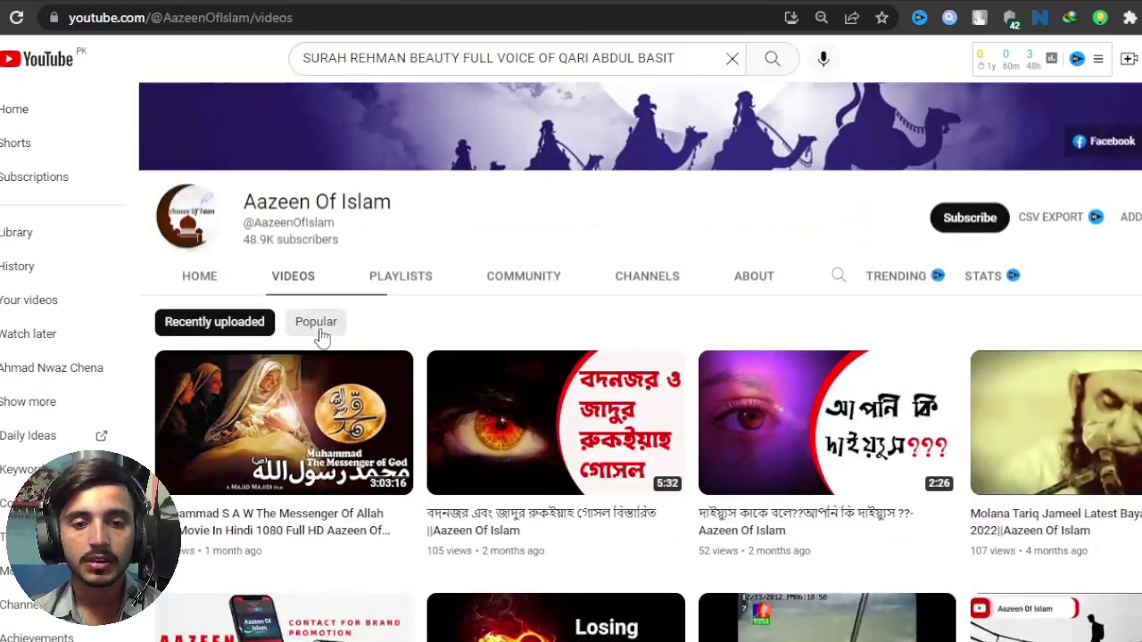
{"action": "left_click", "coordinate": [316, 322]}
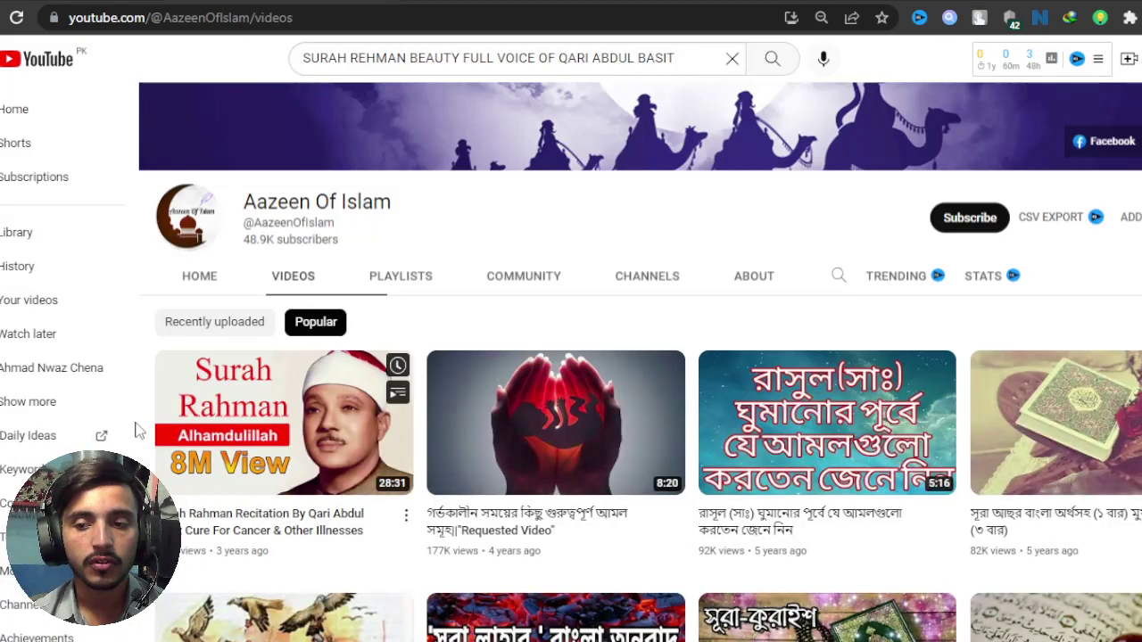
- Leave the channel page, switch to the YouTube Studio channel content list and reload it
{"action": "key", "text": "alt+Left"}
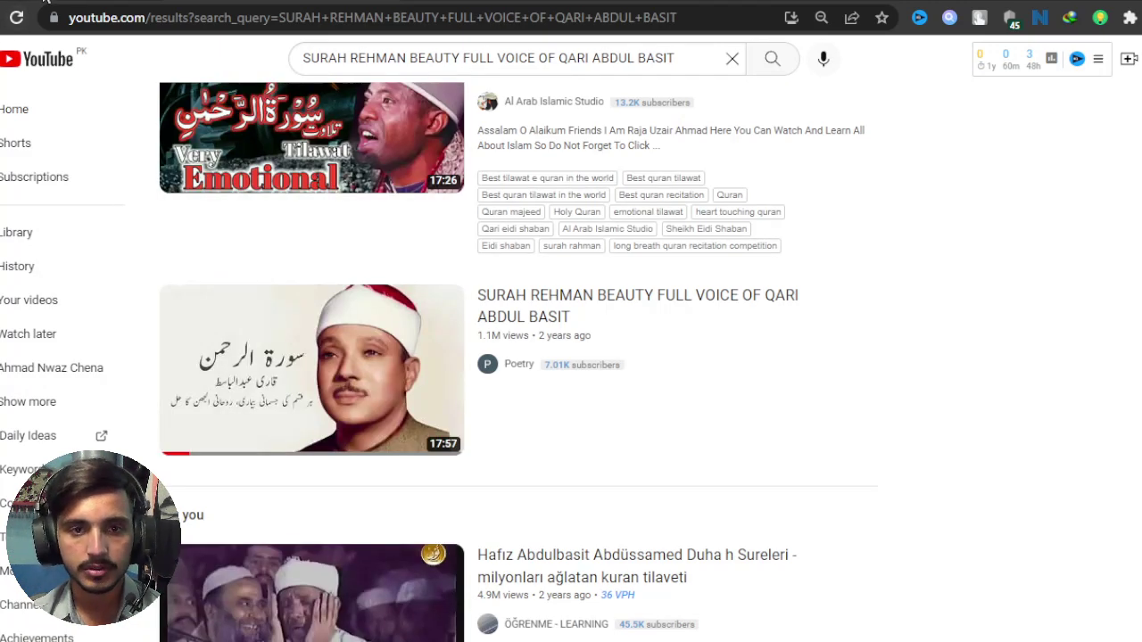
{"action": "left_click", "coordinate": [45, 3]}
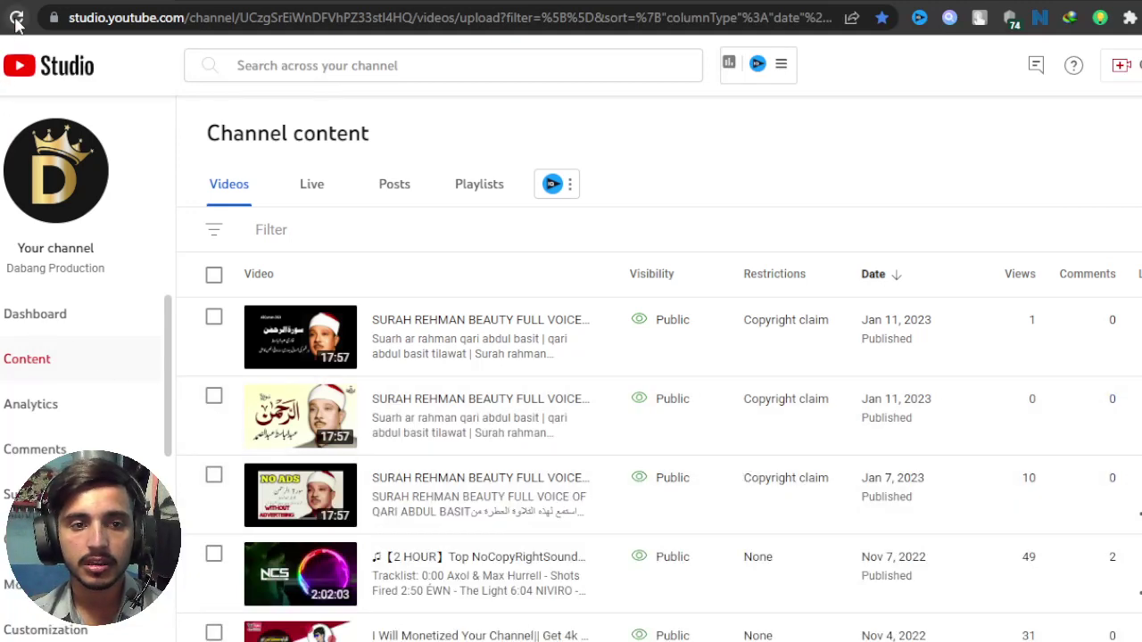
{"action": "left_click", "coordinate": [16, 23]}
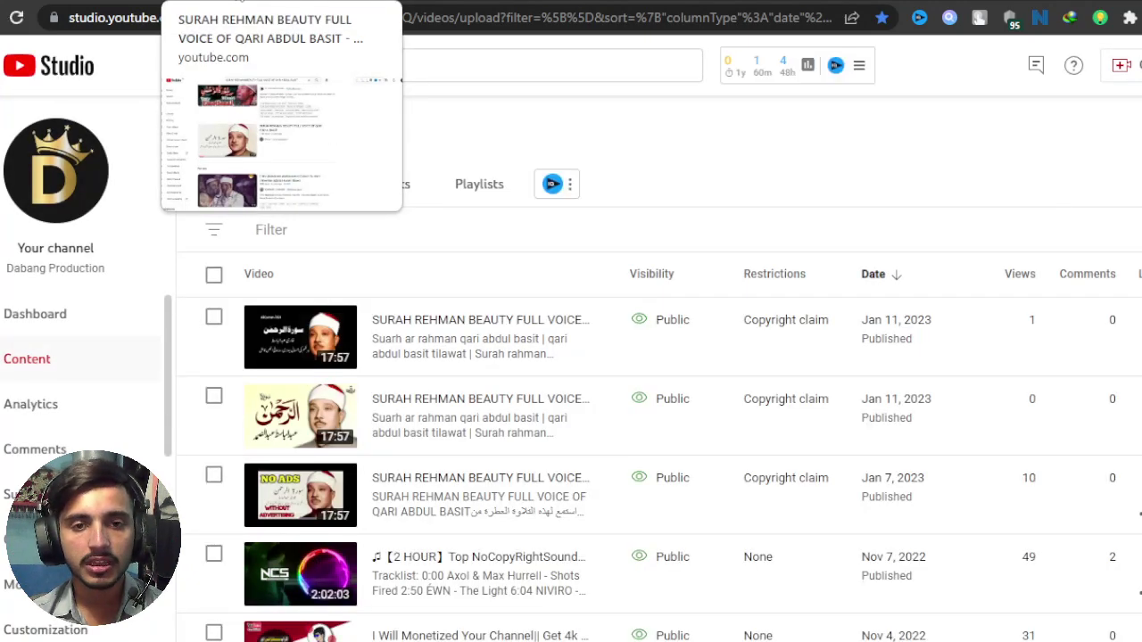
- View the open Surah Rahman video's watch page, and inspect the copyright claims on the uploads back in YouTube Studio
{"action": "left_click", "coordinate": [393, 2]}
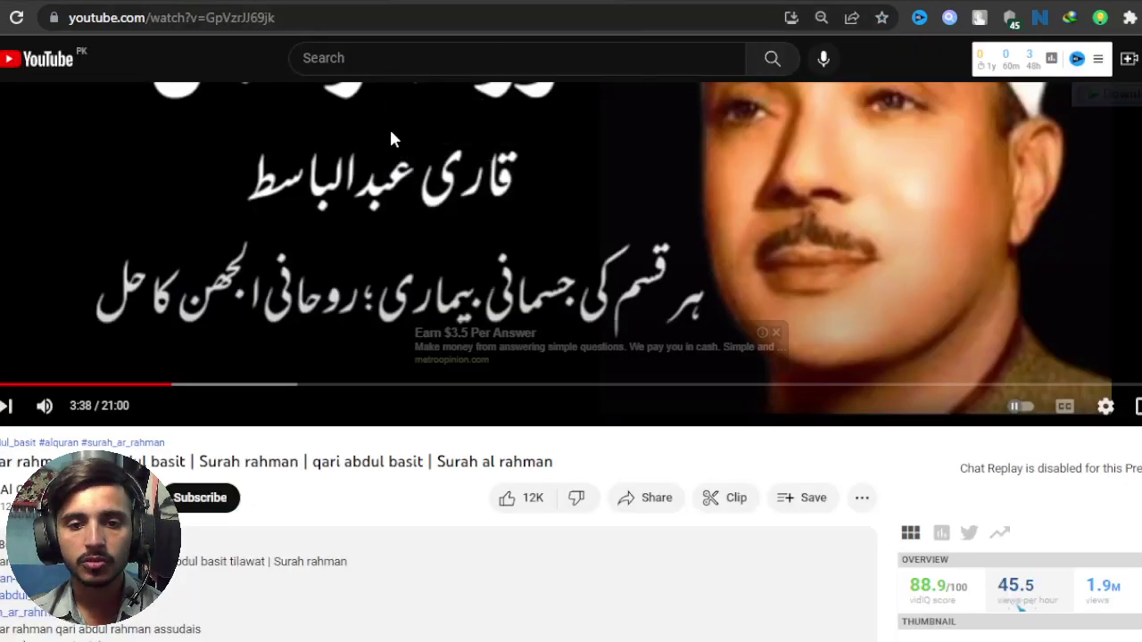
{"action": "key", "text": "ctrl+shift+Tab"}
{"action": "key", "text": "ctrl+shift+Tab"}
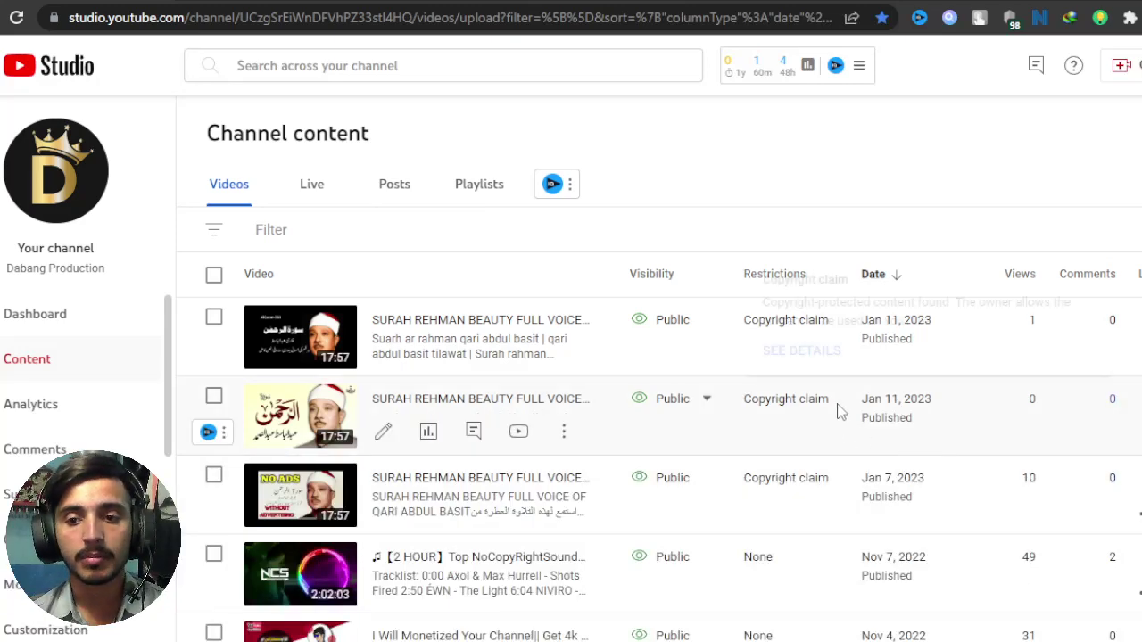
{"action": "mouse_move", "coordinate": [763, 492]}
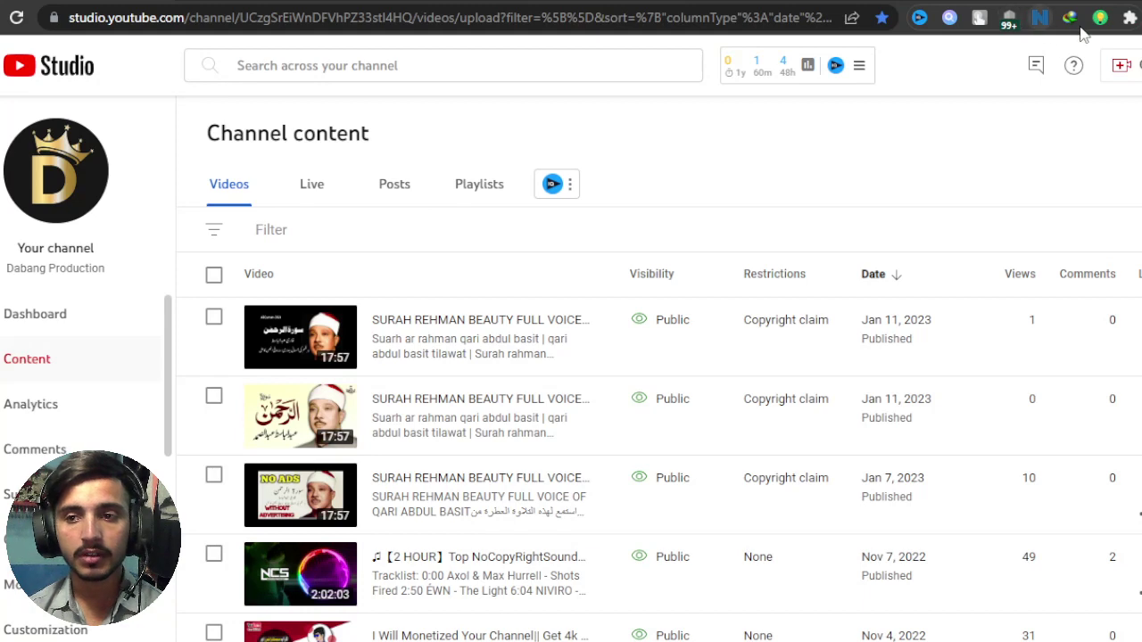
- Find vidIQ Vision for YouTube among the installed extensions and view its statistics widget on the YouTube search results page
{"action": "left_click", "coordinate": [1129, 18]}
{"action": "scroll", "coordinate": [1027, 247], "scroll_direction": "down", "scroll_amount": 1}
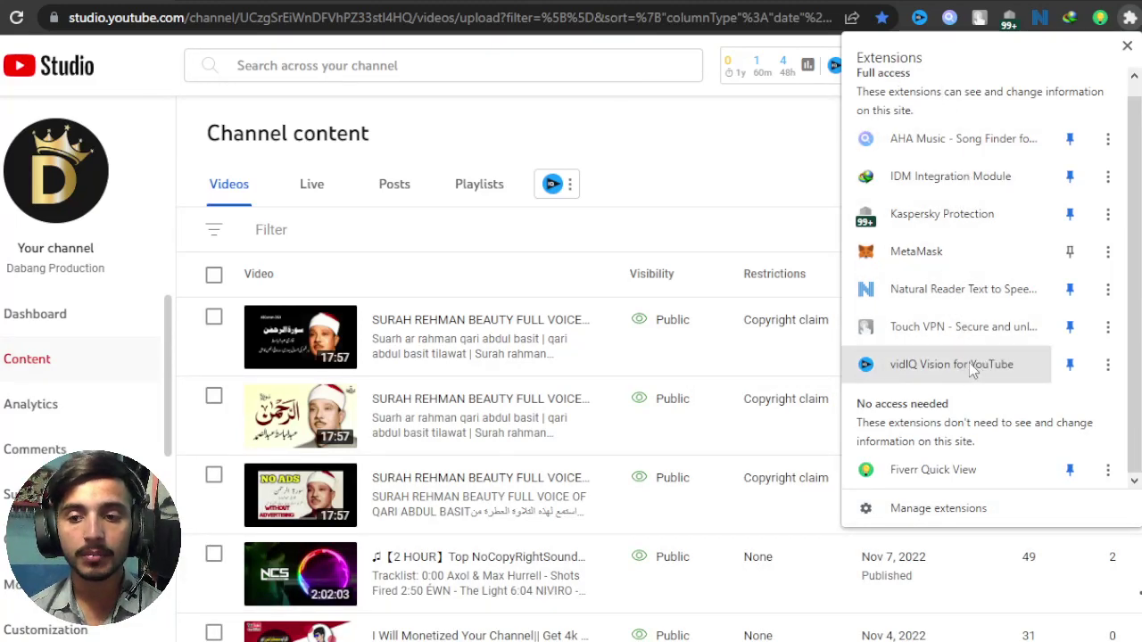
{"action": "left_click", "coordinate": [344, 2]}
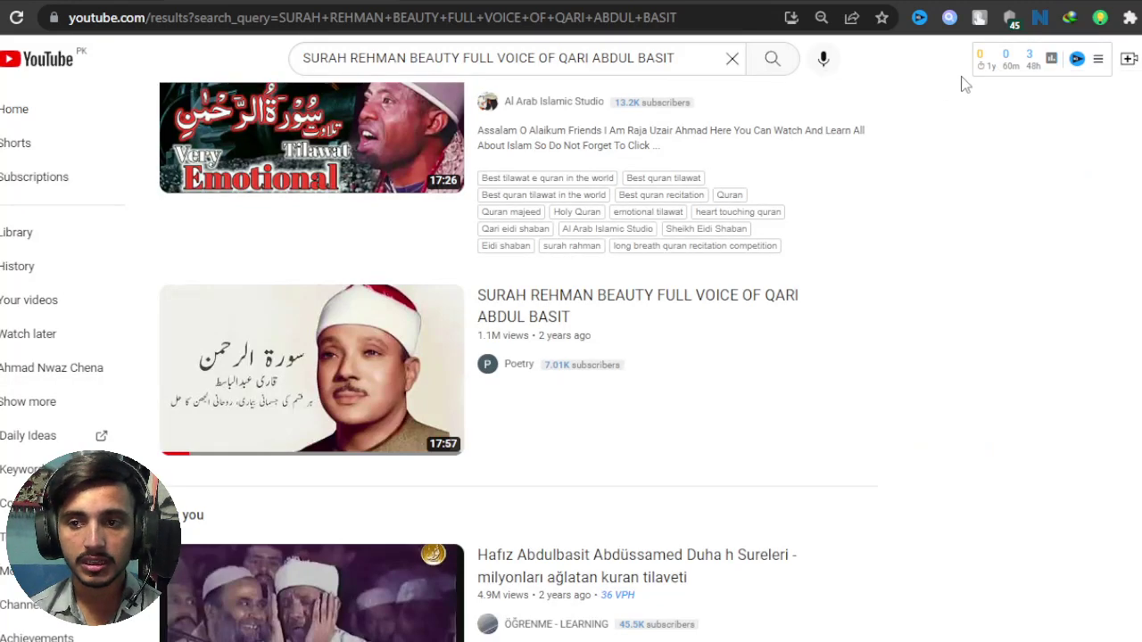
{"action": "mouse_move", "coordinate": [1009, 68]}
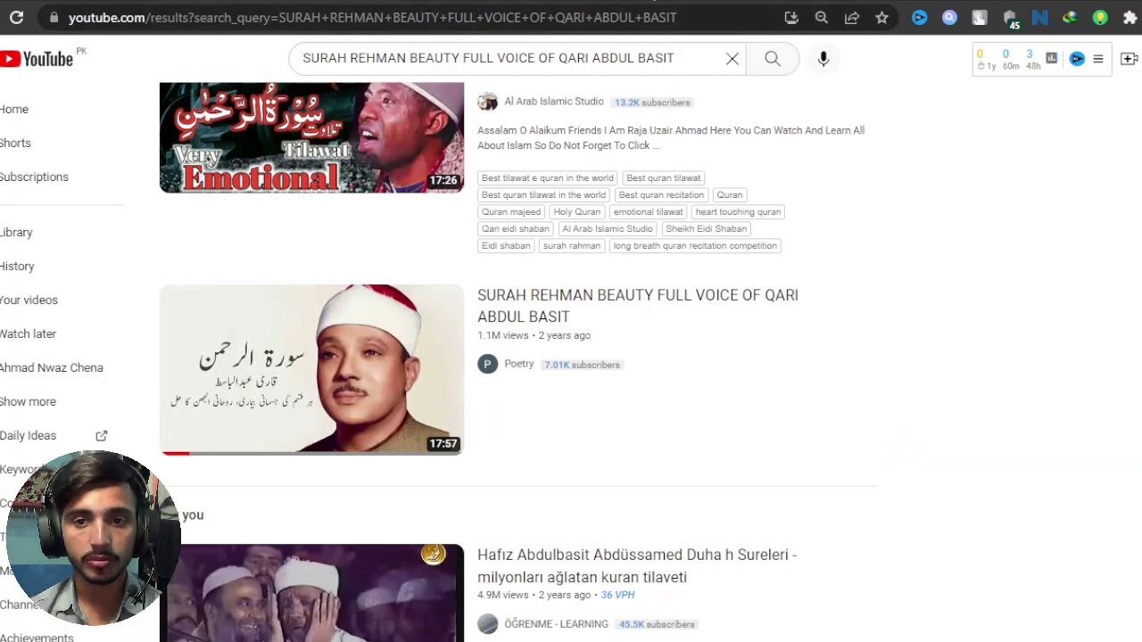
- Search Google for "chrome web store" in a new tab and open the Chrome Web Store
{"action": "key", "text": "ctrl+t"}
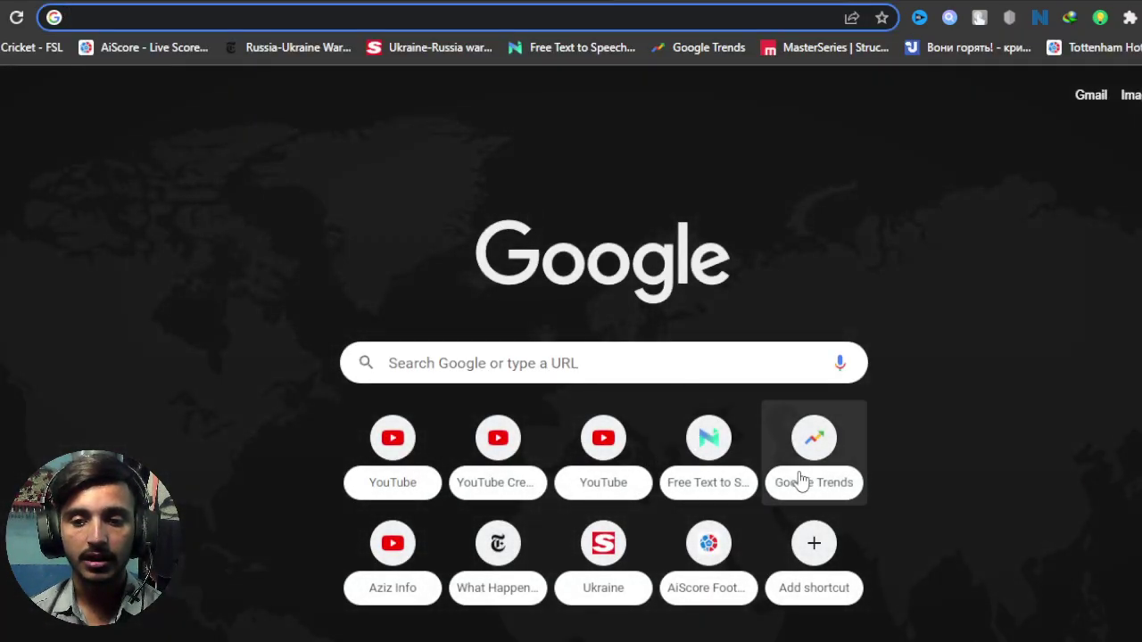
{"action": "left_click", "coordinate": [416, 360]}
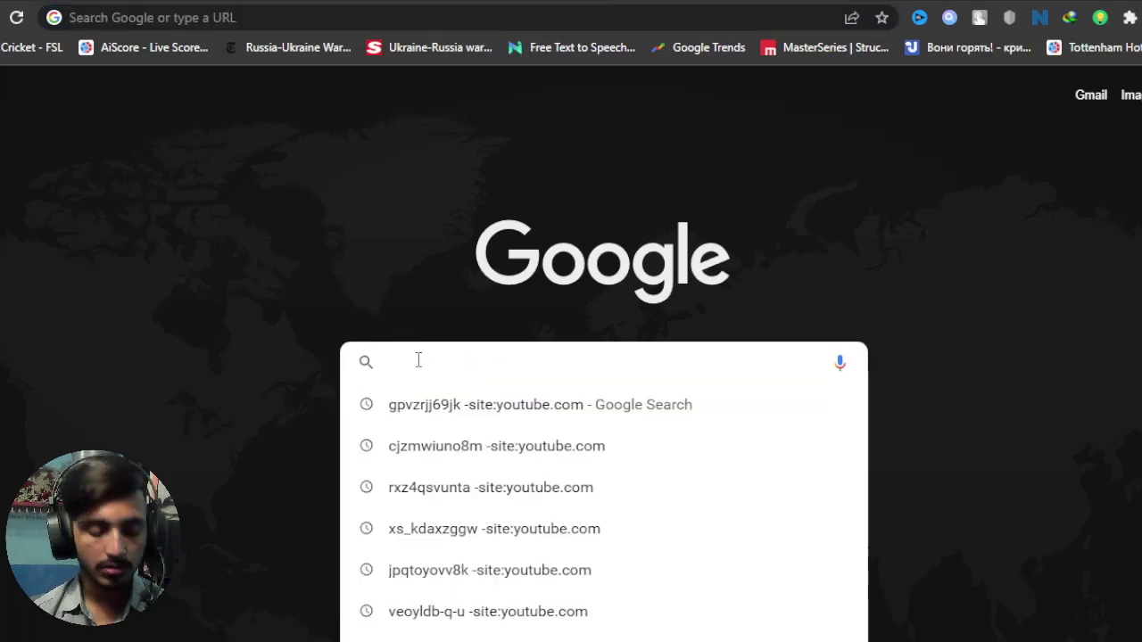
{"action": "type", "text": "chrome"}
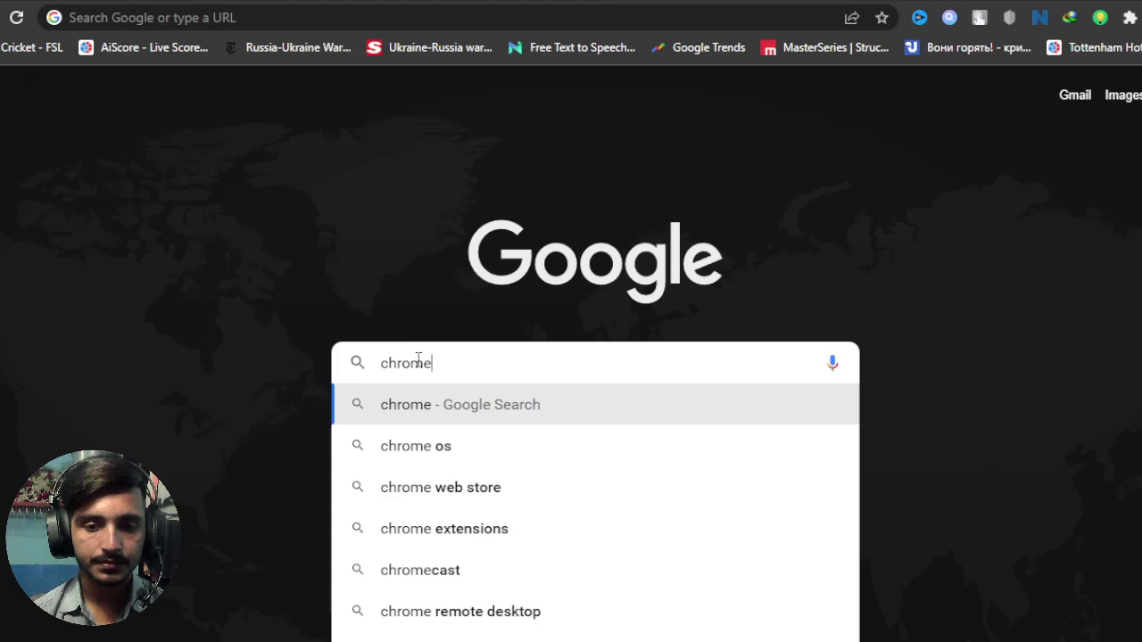
{"action": "type", "text": " w"}
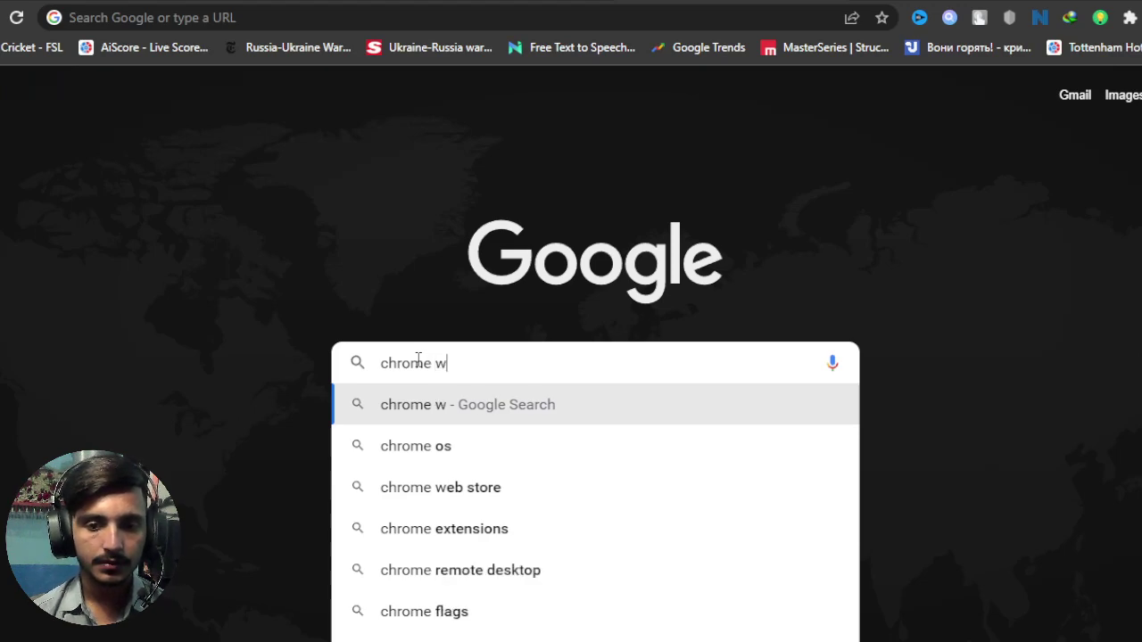
{"action": "type", "text": "e"}
{"action": "key", "text": "Return"}
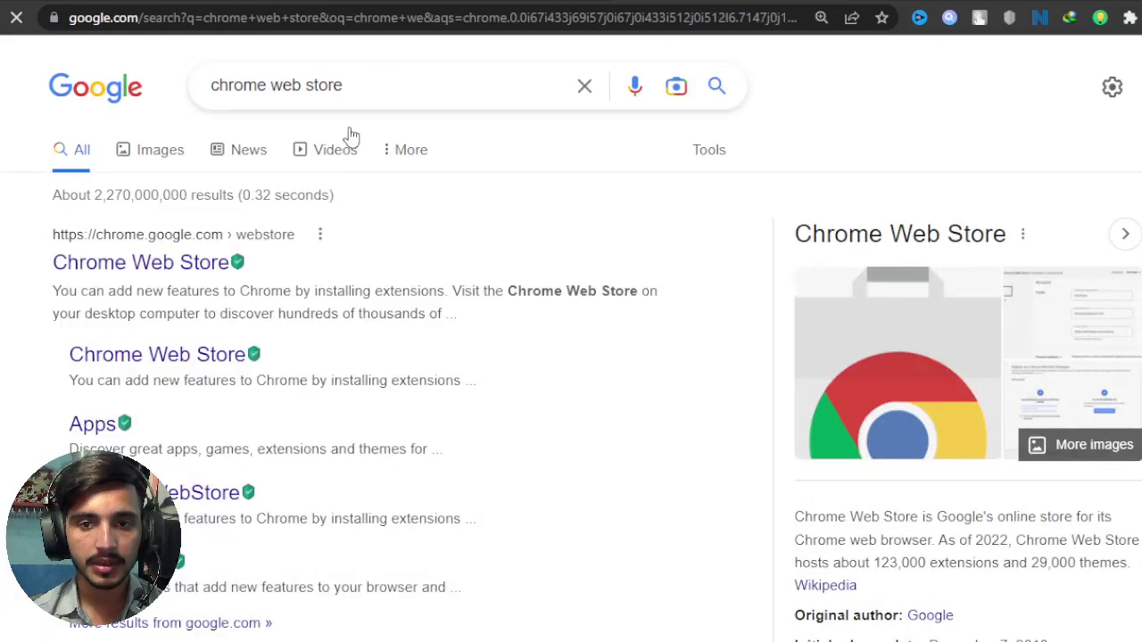
{"action": "left_click", "coordinate": [178, 262]}
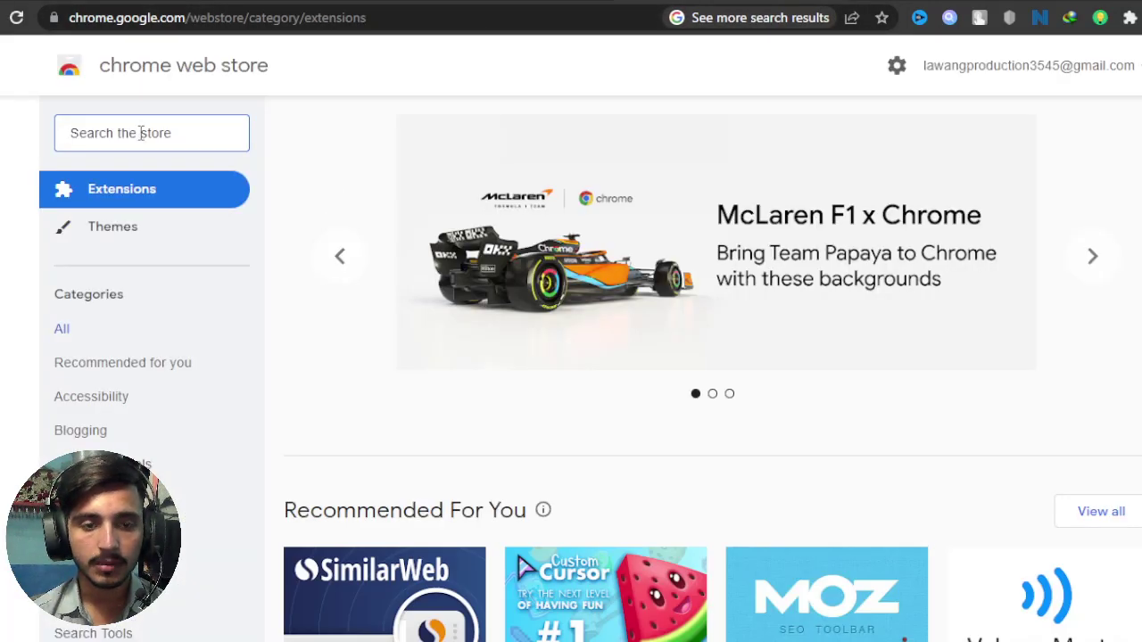
- Search the store for "vidiq" and open the vidIQ Vision for YouTube extension page
{"action": "left_click", "coordinate": [140, 132]}
{"action": "type", "text": "vid"}
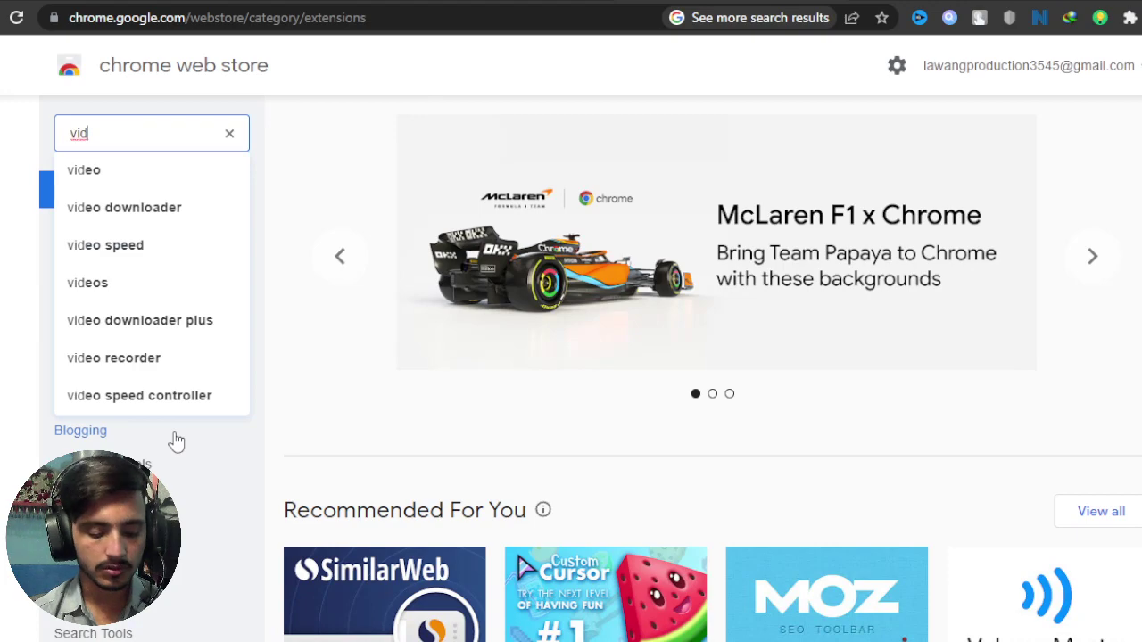
{"action": "type", "text": "iw"}
{"action": "key", "text": "Return"}
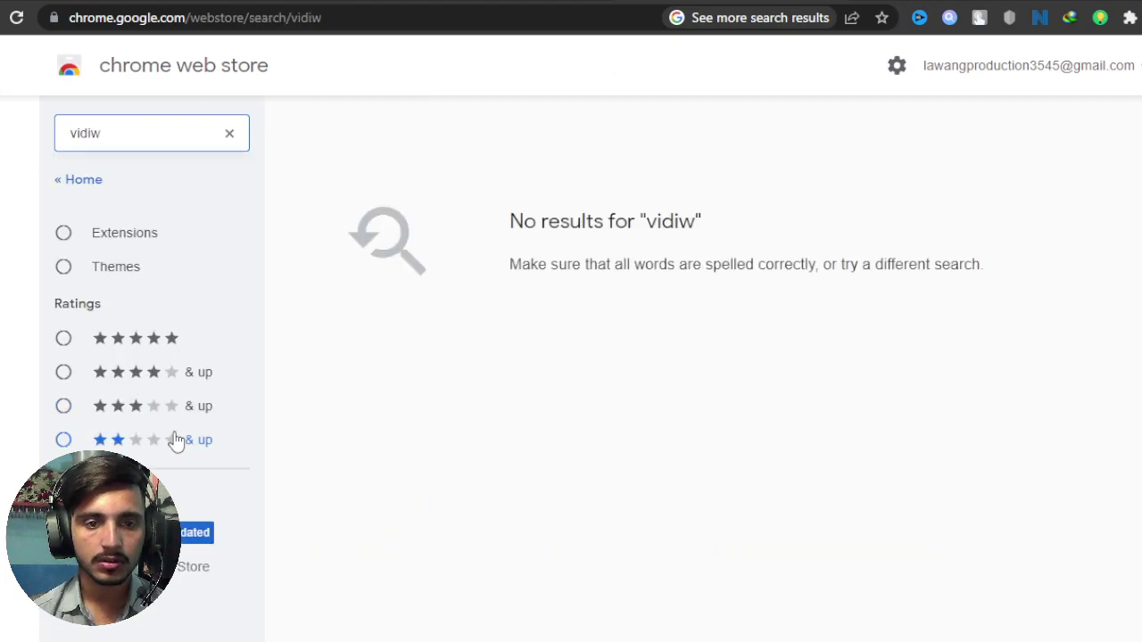
{"action": "key", "text": "BackSpace"}
{"action": "type", "text": "q"}
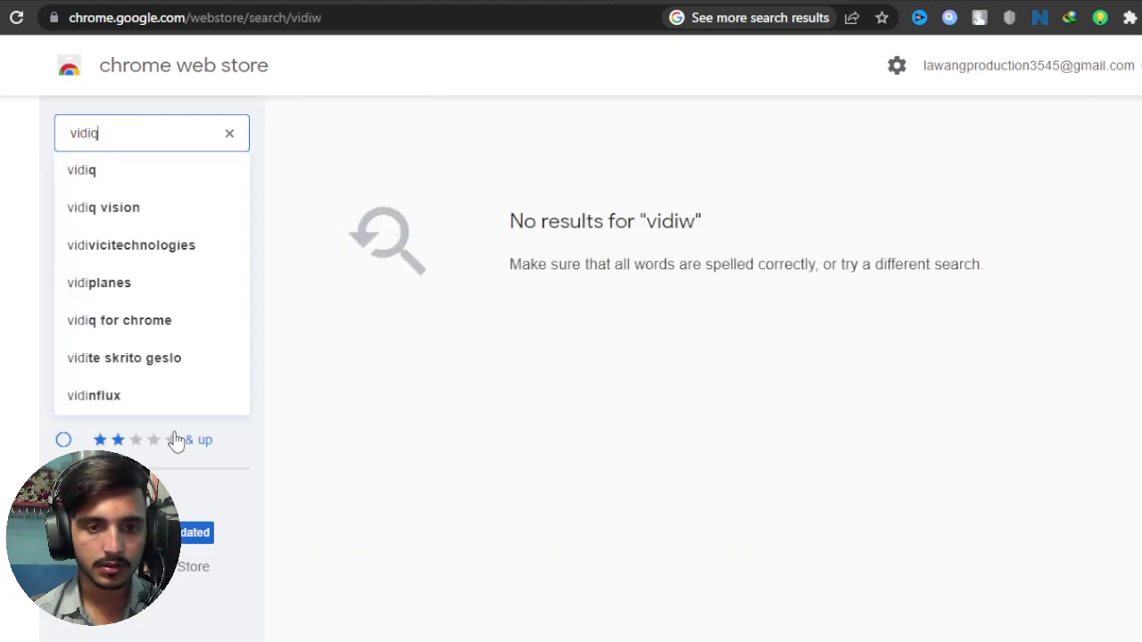
{"action": "key", "text": "Return"}
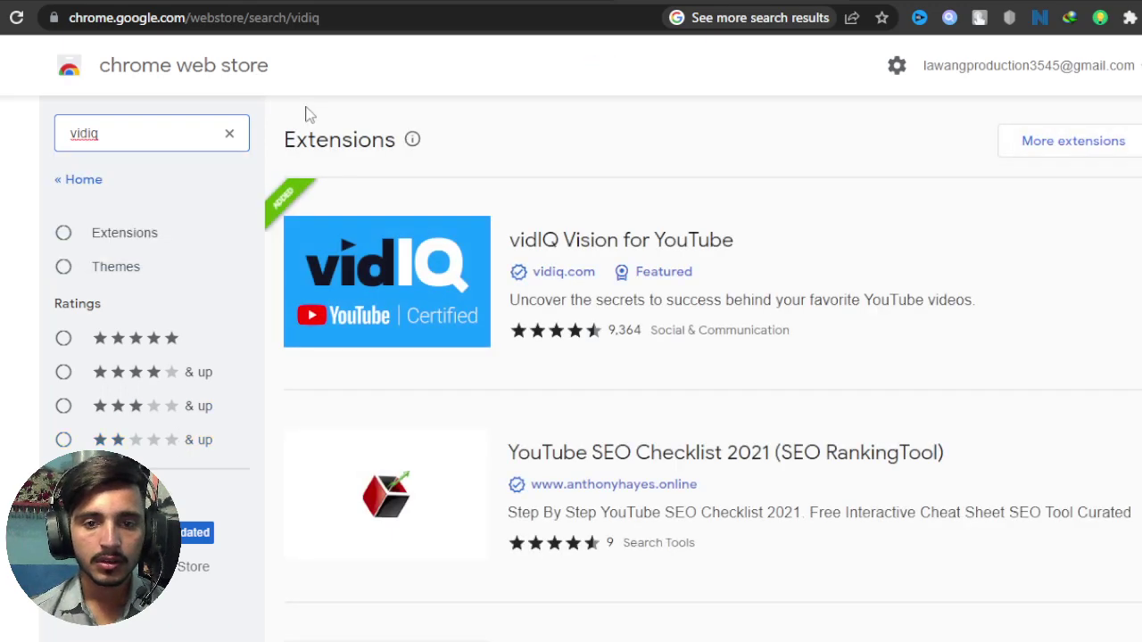
{"action": "left_click", "coordinate": [660, 290]}
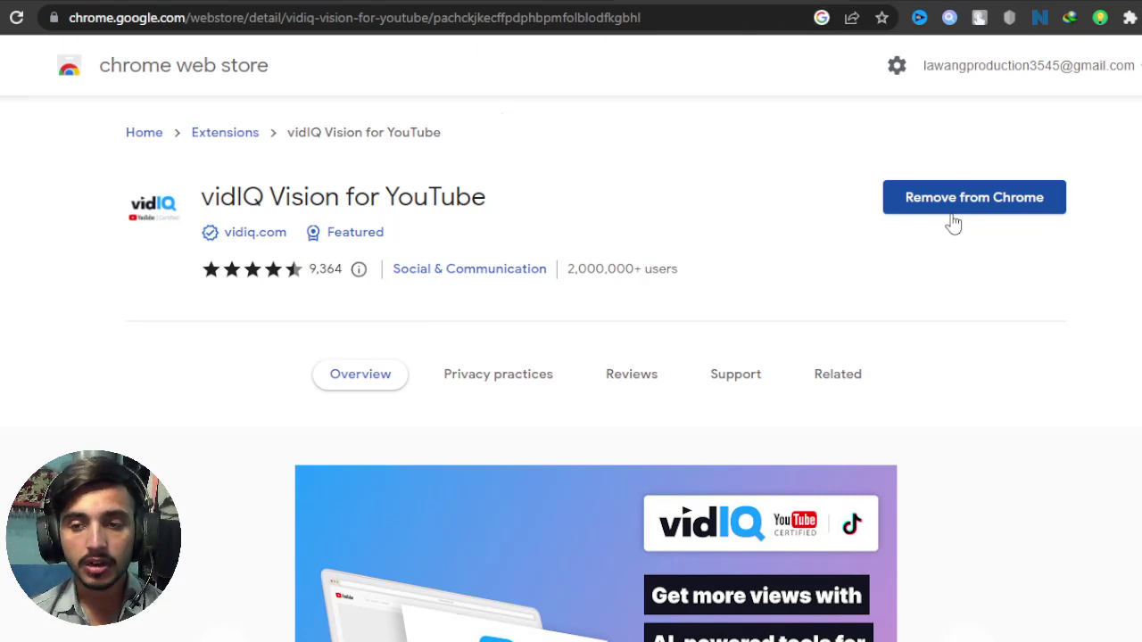
- Check the installed extensions list for vidIQ and return to the YouTube results at the Poetry channel's Surah Rehman video
{"action": "left_click", "coordinate": [1128, 23]}
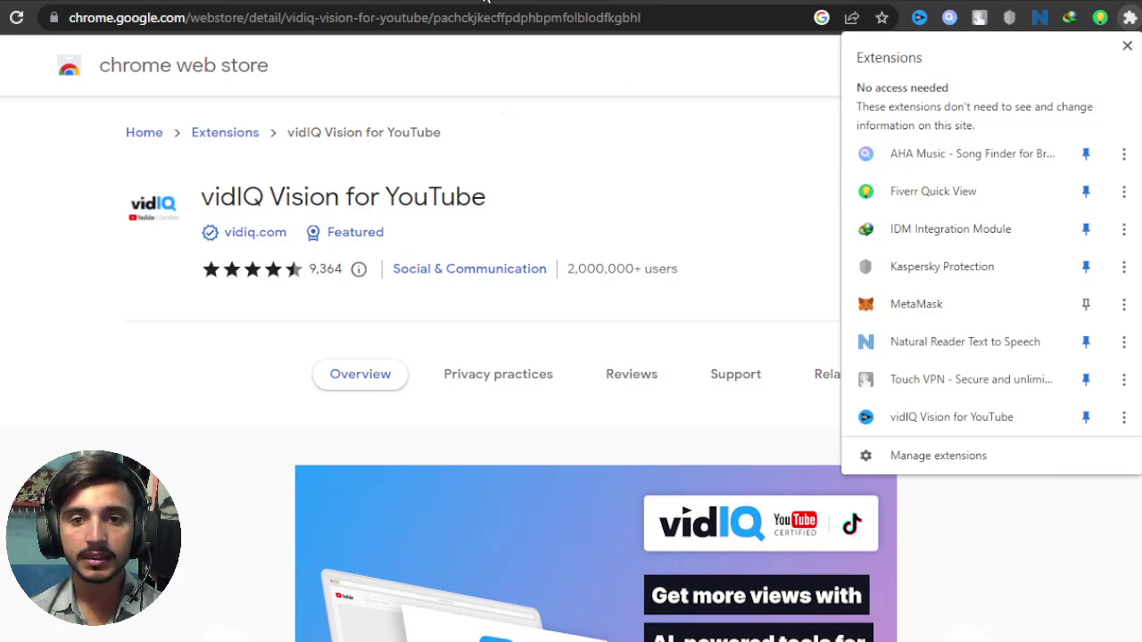
{"action": "left_click", "coordinate": [486, 3]}
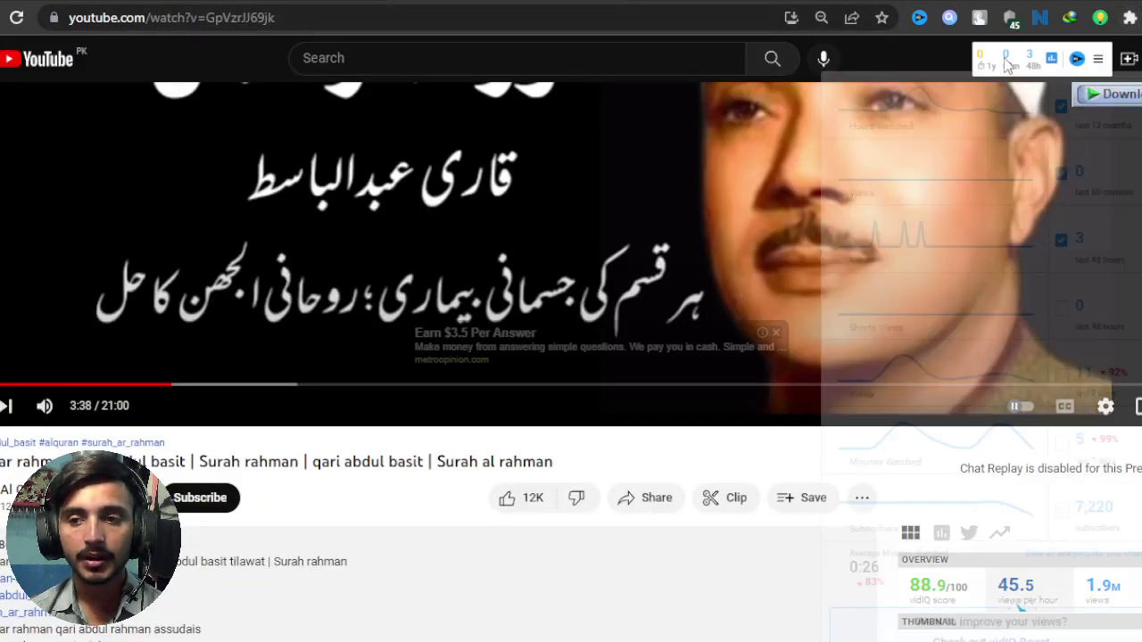
{"action": "key", "text": "alt+Left"}
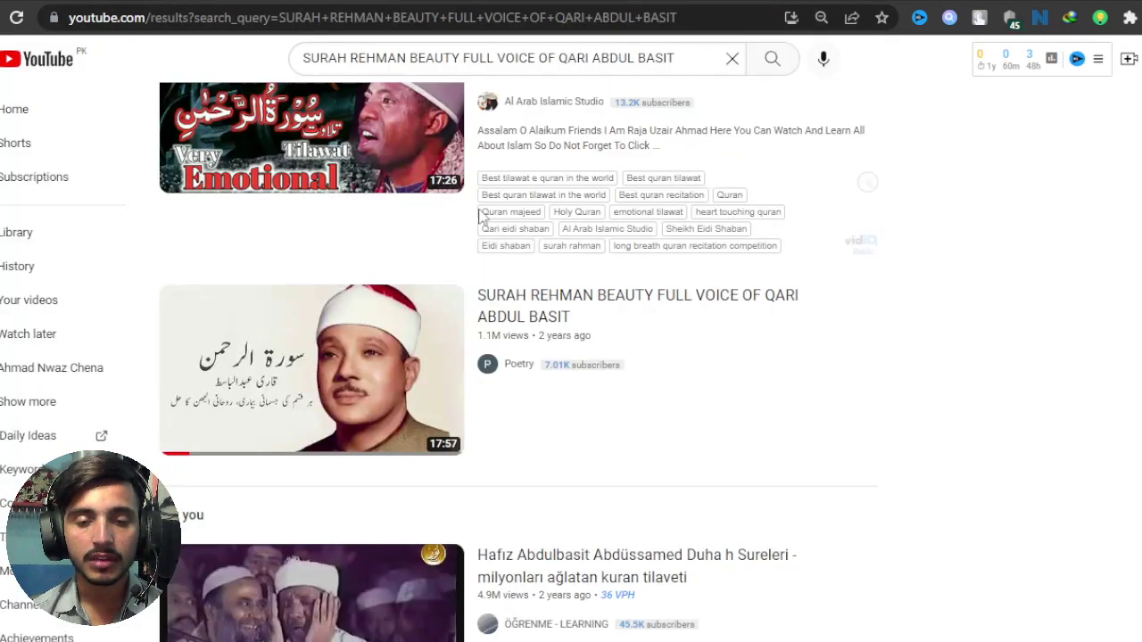
{"action": "scroll", "coordinate": [408, 287], "scroll_direction": "down", "scroll_amount": 1}
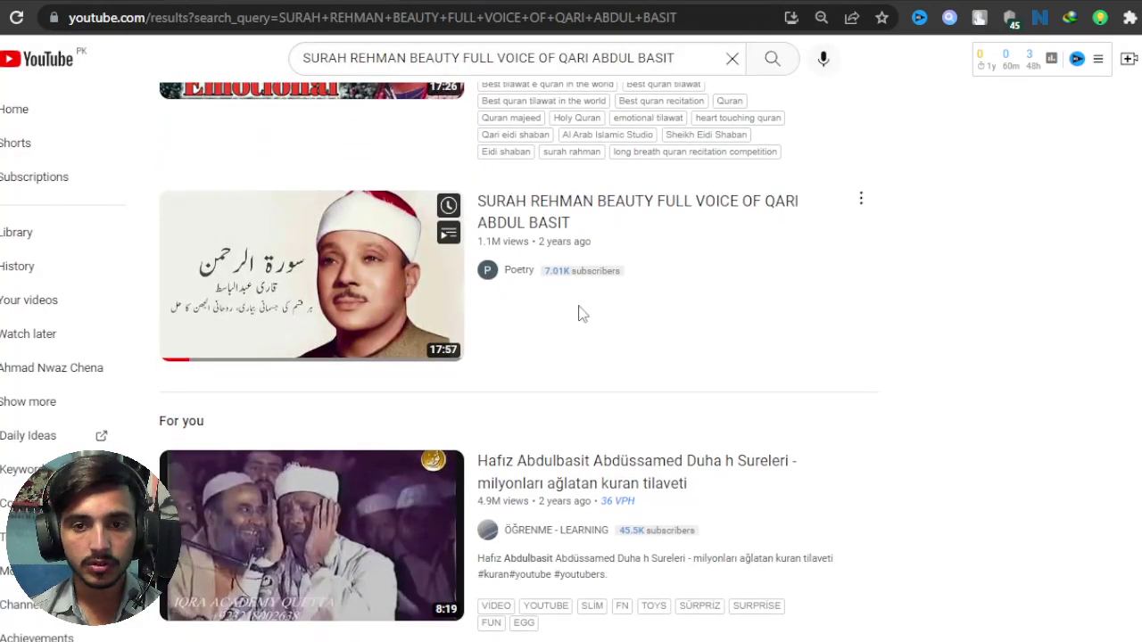
- Shorten the YouTube search query to "SURAH REHMAN QARI ABDUL BASIT" and run the search
{"action": "scroll", "coordinate": [581, 313], "scroll_direction": "up", "scroll_amount": 3}
{"action": "scroll", "coordinate": [582, 330], "scroll_direction": "up", "scroll_amount": 1}
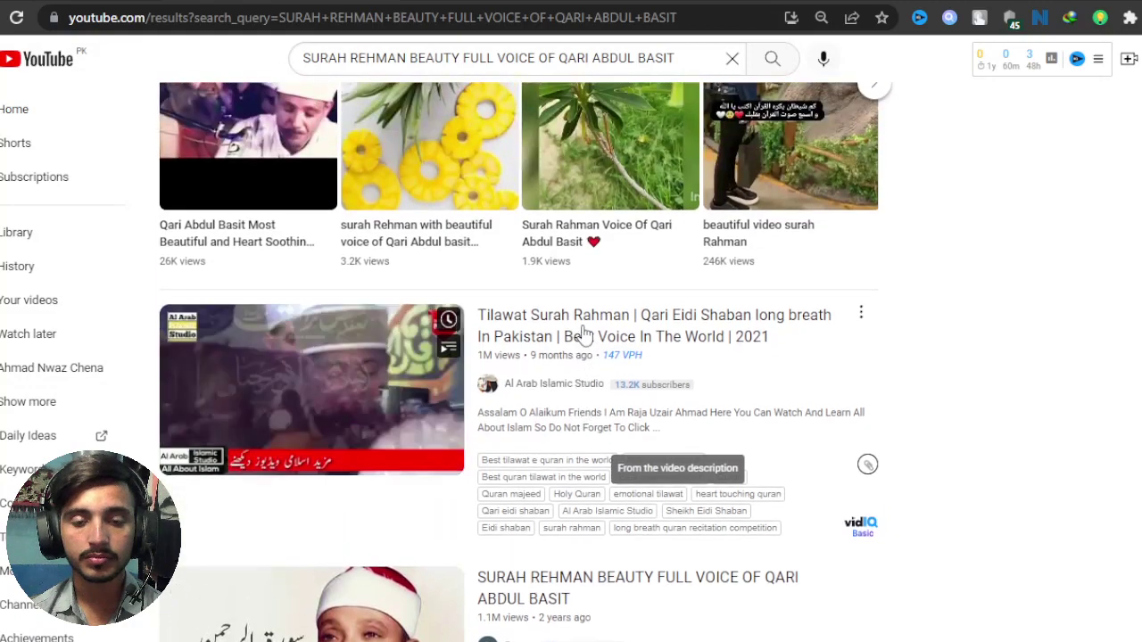
{"action": "scroll", "coordinate": [589, 347], "scroll_direction": "up", "scroll_amount": 1}
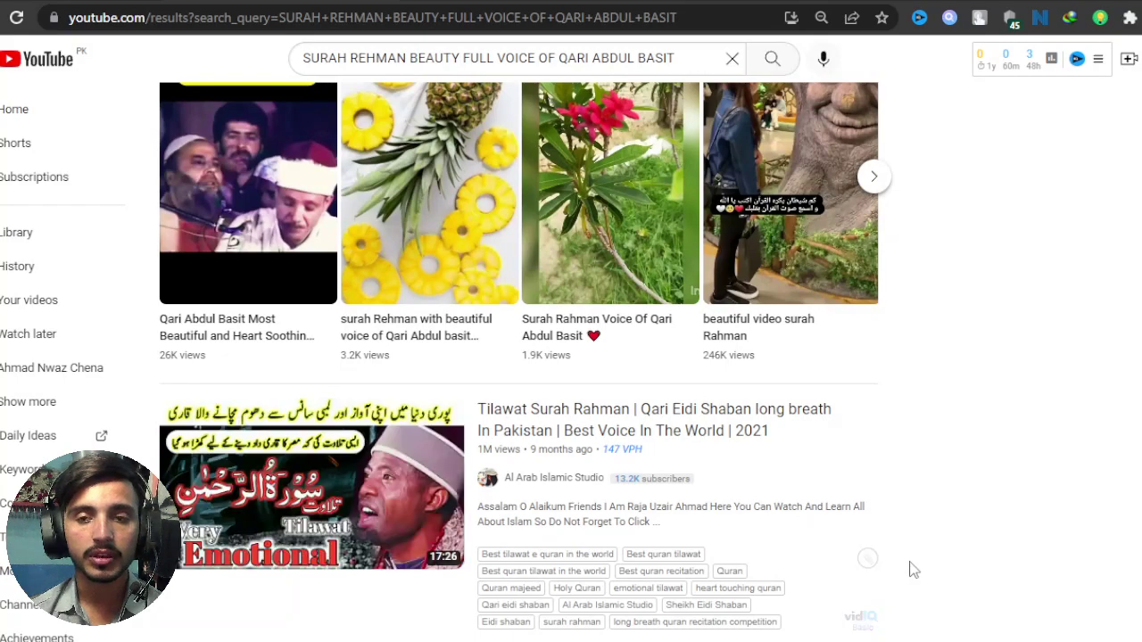
{"action": "scroll", "coordinate": [828, 561], "scroll_direction": "up", "scroll_amount": 5}
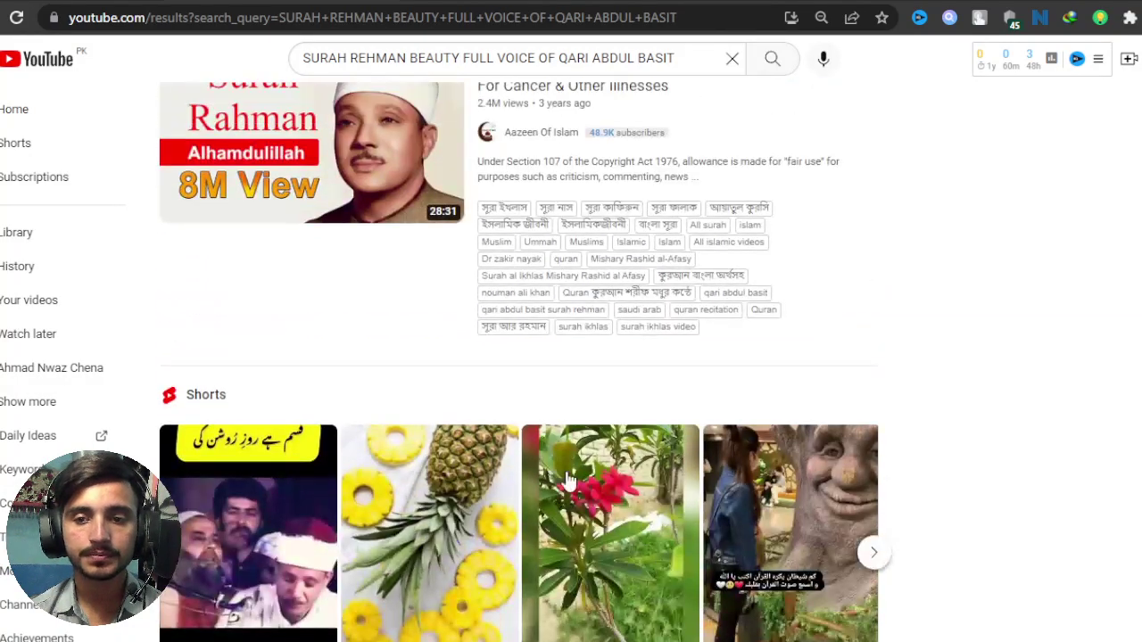
{"action": "scroll", "coordinate": [568, 480], "scroll_direction": "up", "scroll_amount": 10}
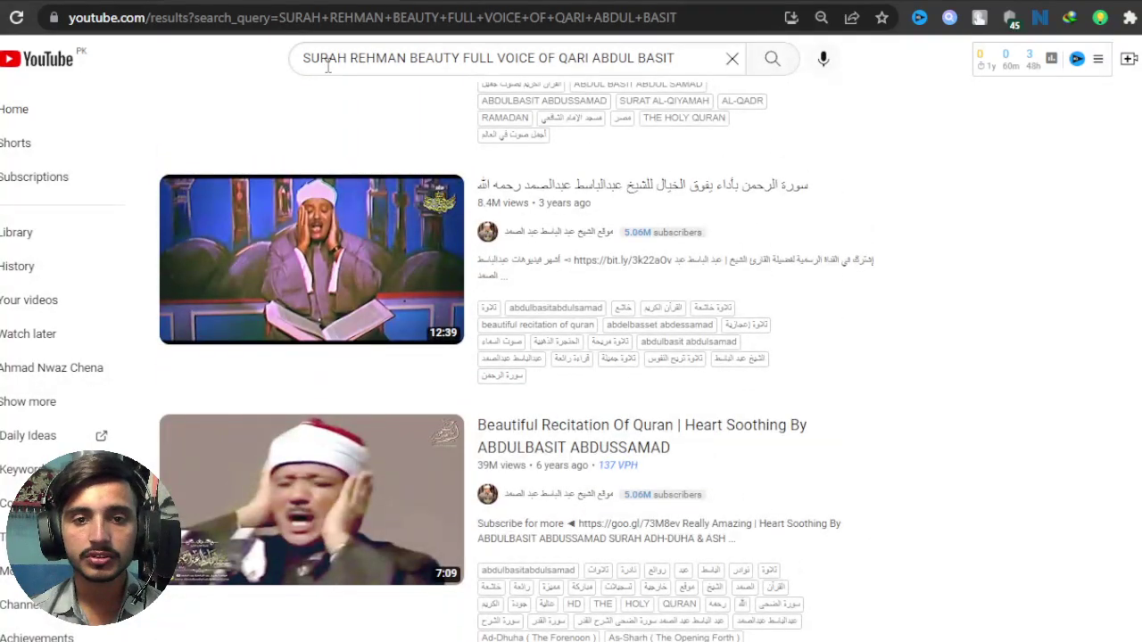
{"action": "left_click", "coordinate": [438, 61]}
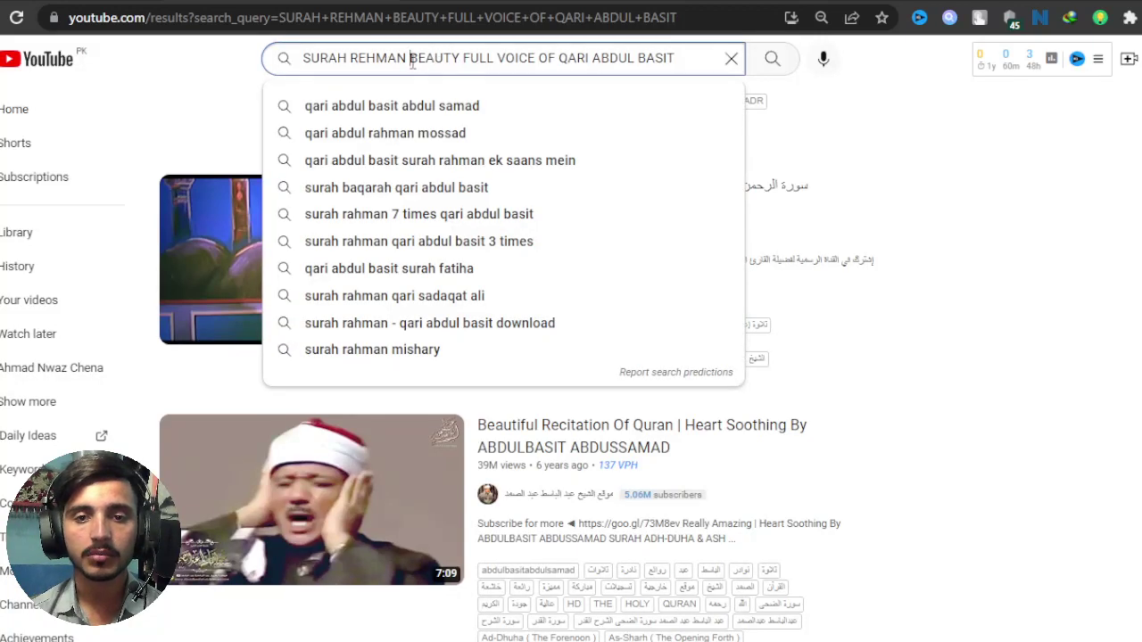
{"action": "left_click_drag", "start_coordinate": [412, 61], "coordinate": [683, 58]}
{"action": "left_click", "coordinate": [535, 59]}
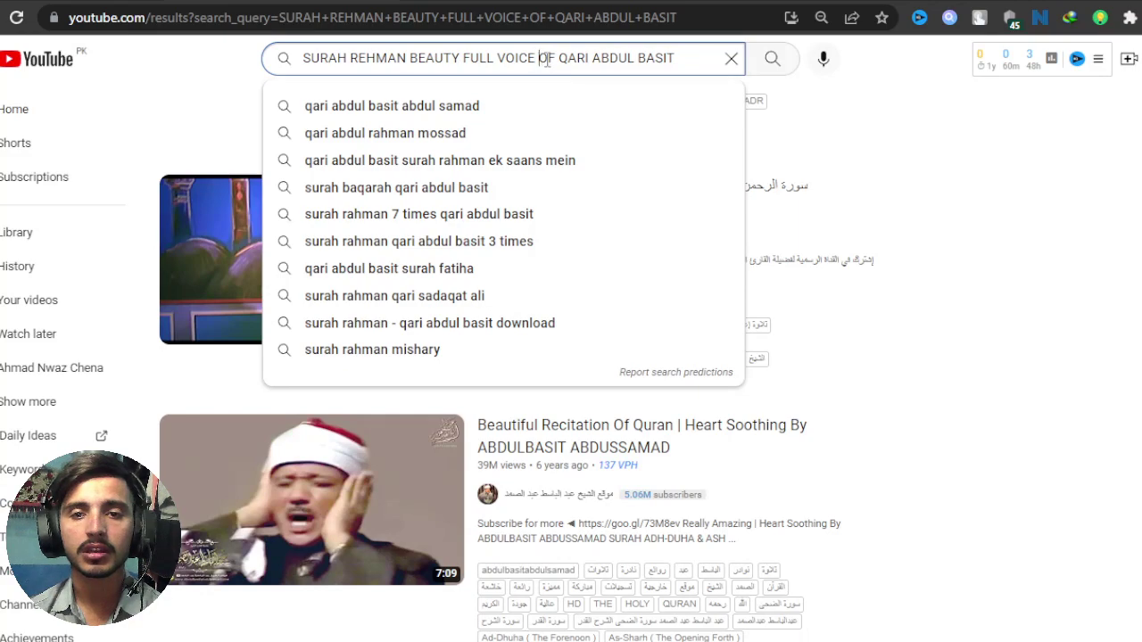
{"action": "left_click_drag", "start_coordinate": [552, 61], "coordinate": [410, 59]}
{"action": "key", "text": "BackSpace"}
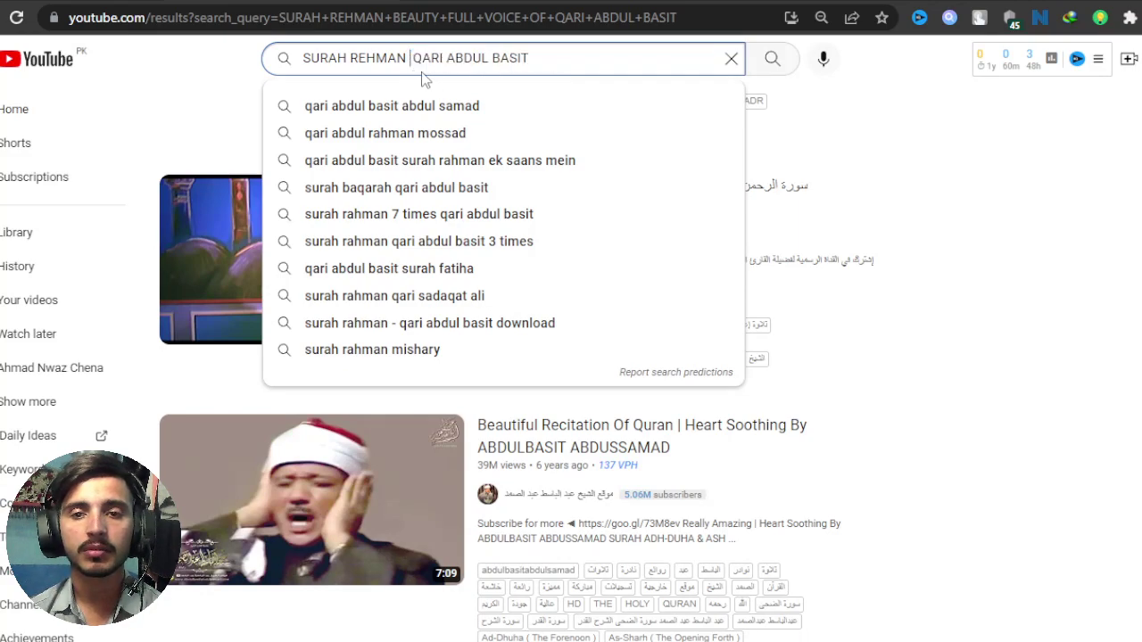
{"action": "key", "text": "BackSpace"}
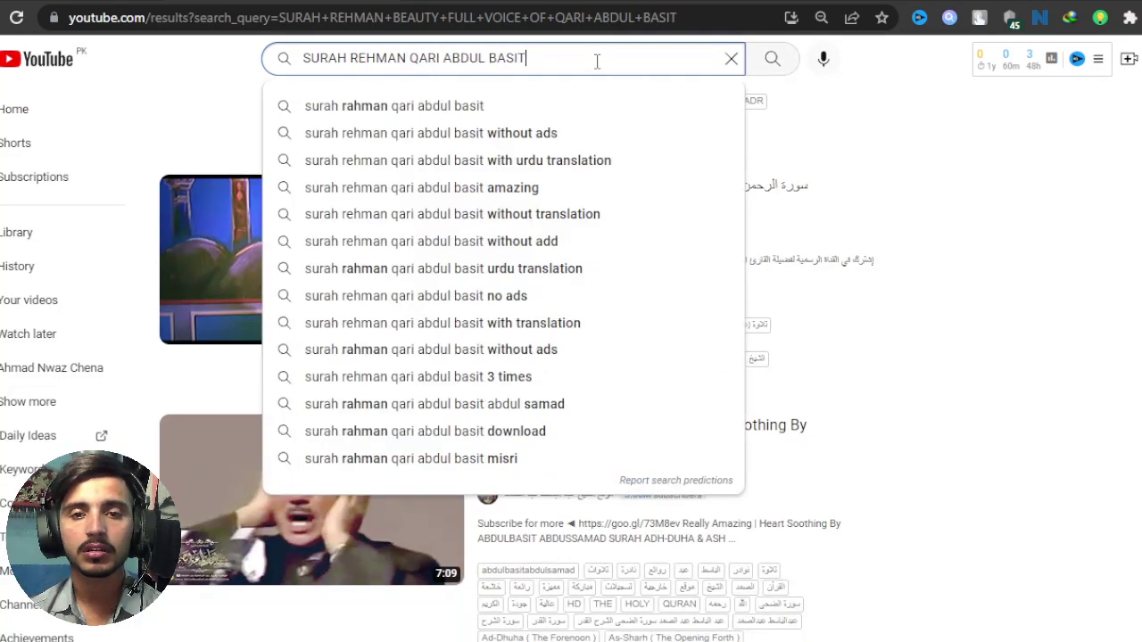
{"action": "key", "text": "Return"}
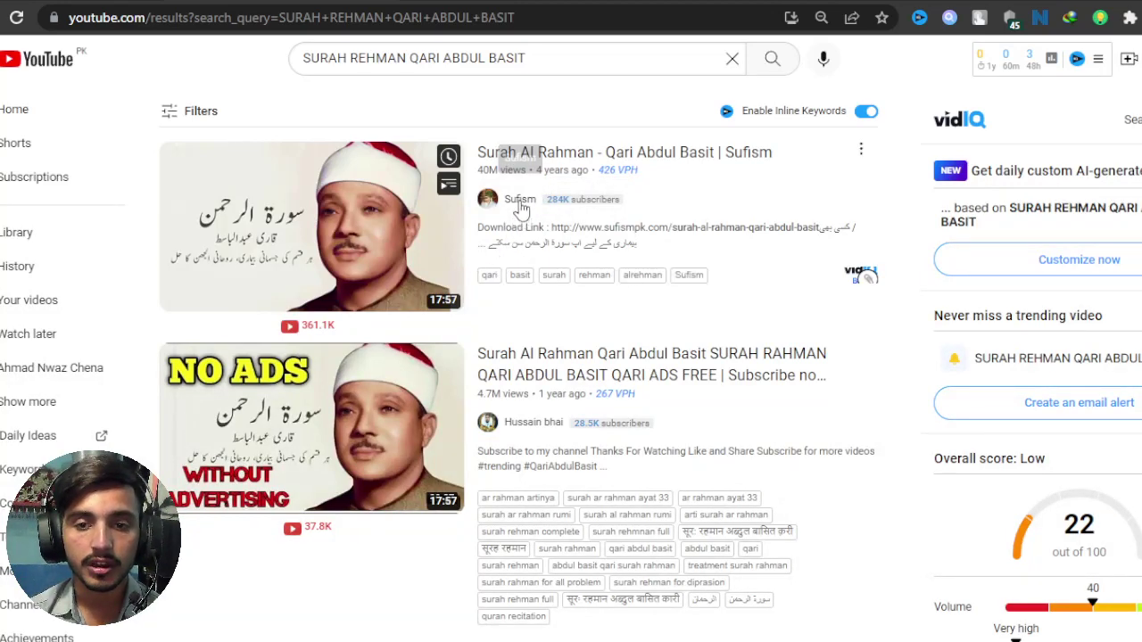
- Compare the view counts, subscriber counts and vidIQ tags of the Surah Rahman videos in the search results
{"action": "scroll", "coordinate": [437, 339], "scroll_direction": "down", "scroll_amount": 1}
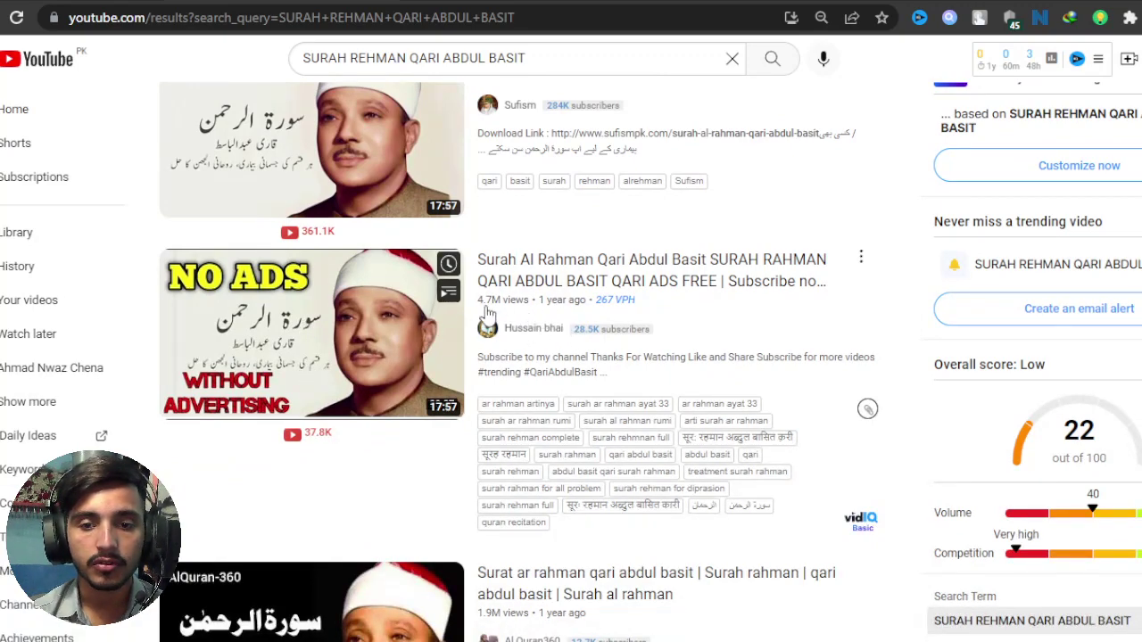
{"action": "scroll", "coordinate": [590, 350], "scroll_direction": "down", "scroll_amount": 1}
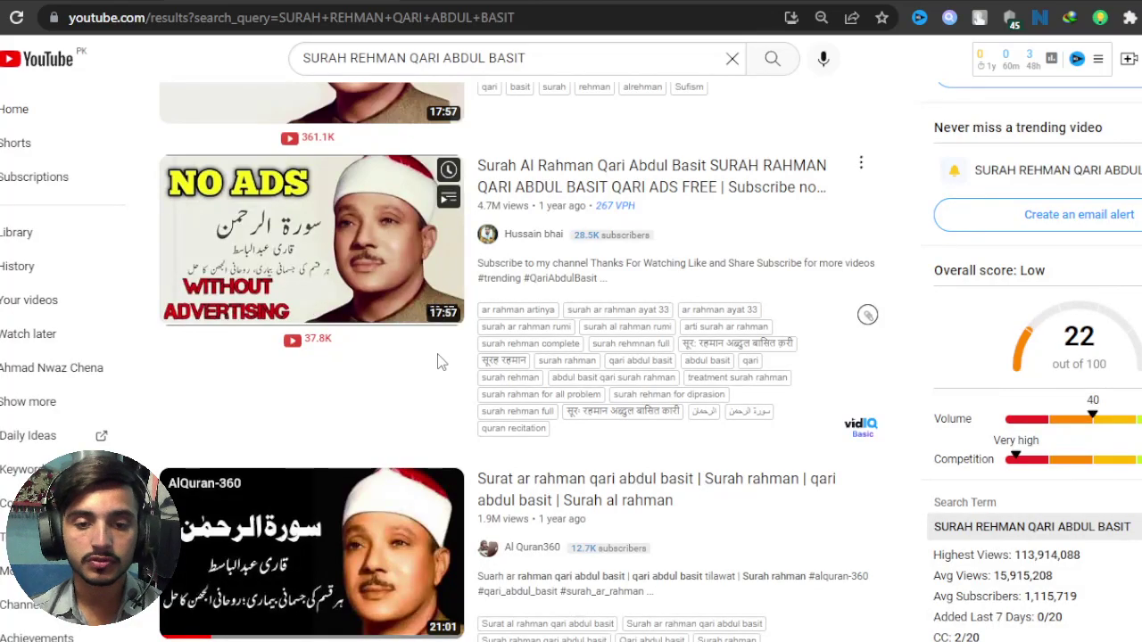
{"action": "scroll", "coordinate": [437, 362], "scroll_direction": "down", "scroll_amount": 7}
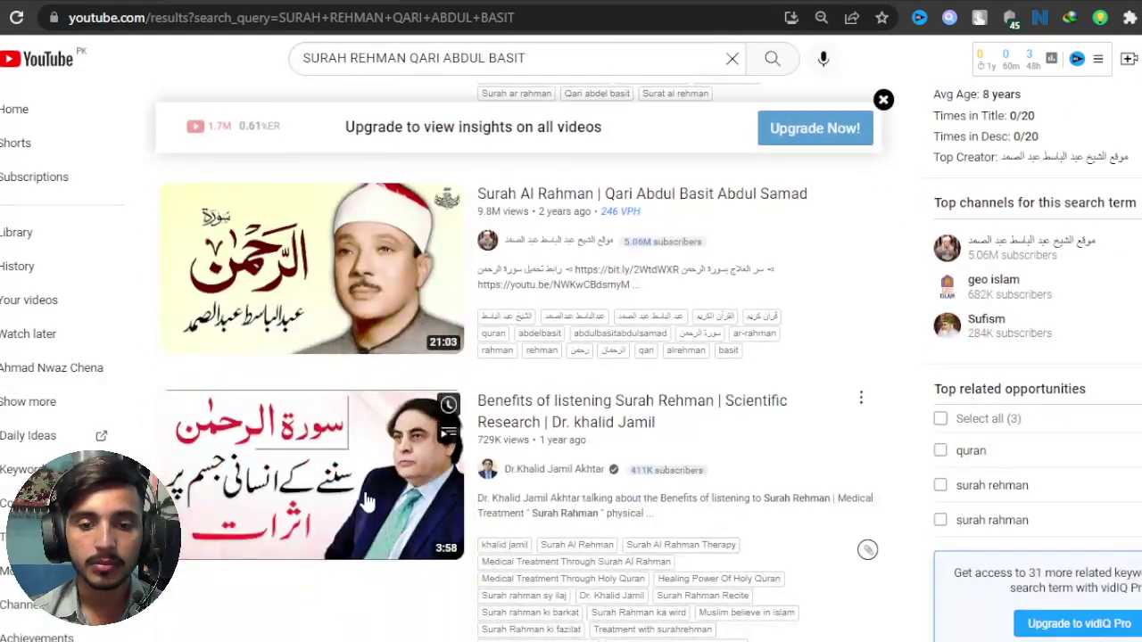
{"action": "scroll", "coordinate": [366, 502], "scroll_direction": "down", "scroll_amount": 5}
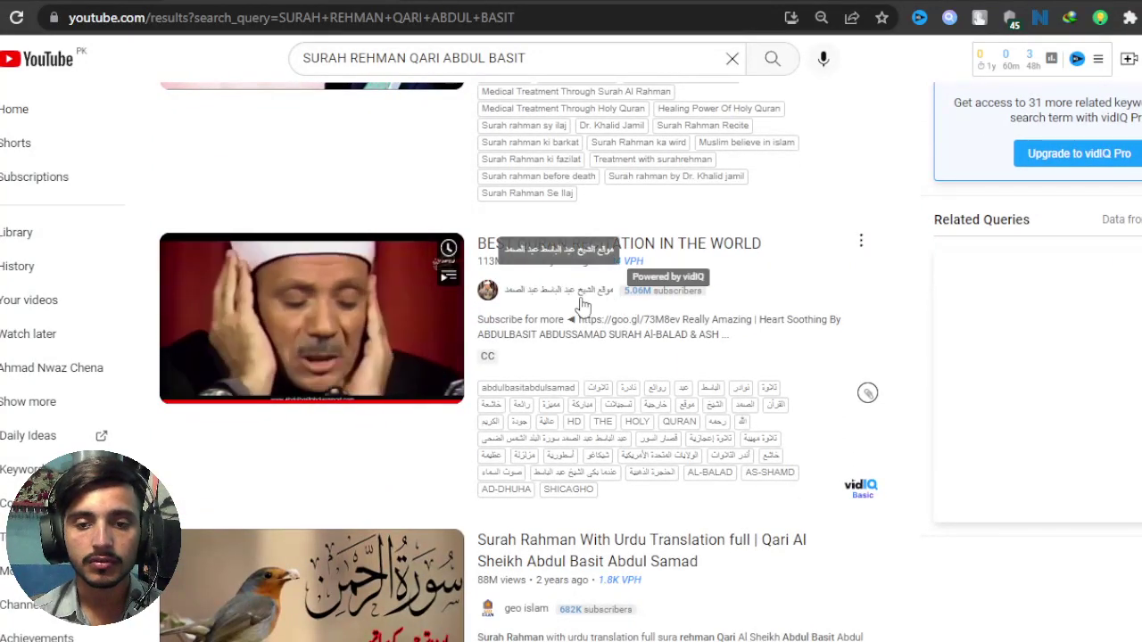
{"action": "scroll", "coordinate": [363, 298], "scroll_direction": "down", "scroll_amount": 2}
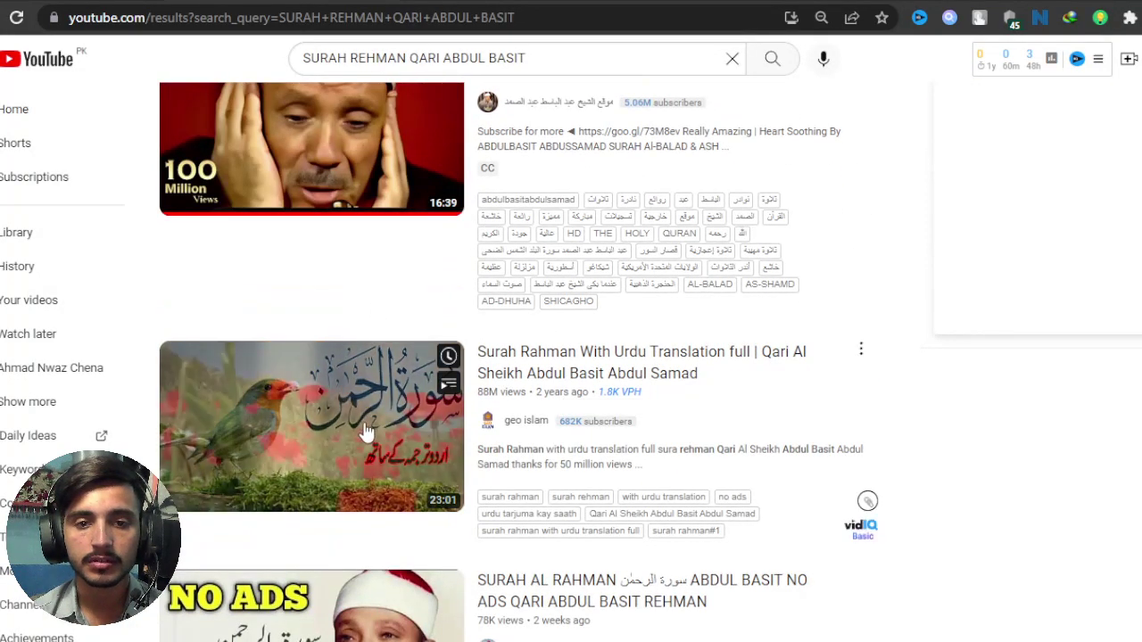
{"action": "scroll", "coordinate": [366, 431], "scroll_direction": "down", "scroll_amount": 2}
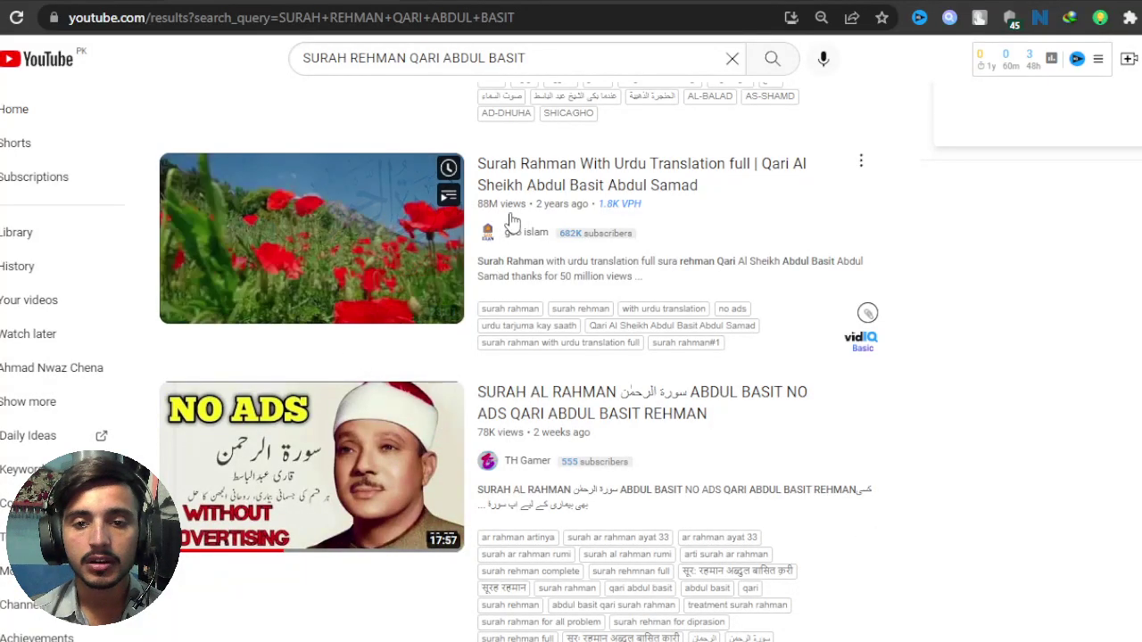
{"action": "scroll", "coordinate": [426, 420], "scroll_direction": "down", "scroll_amount": 2}
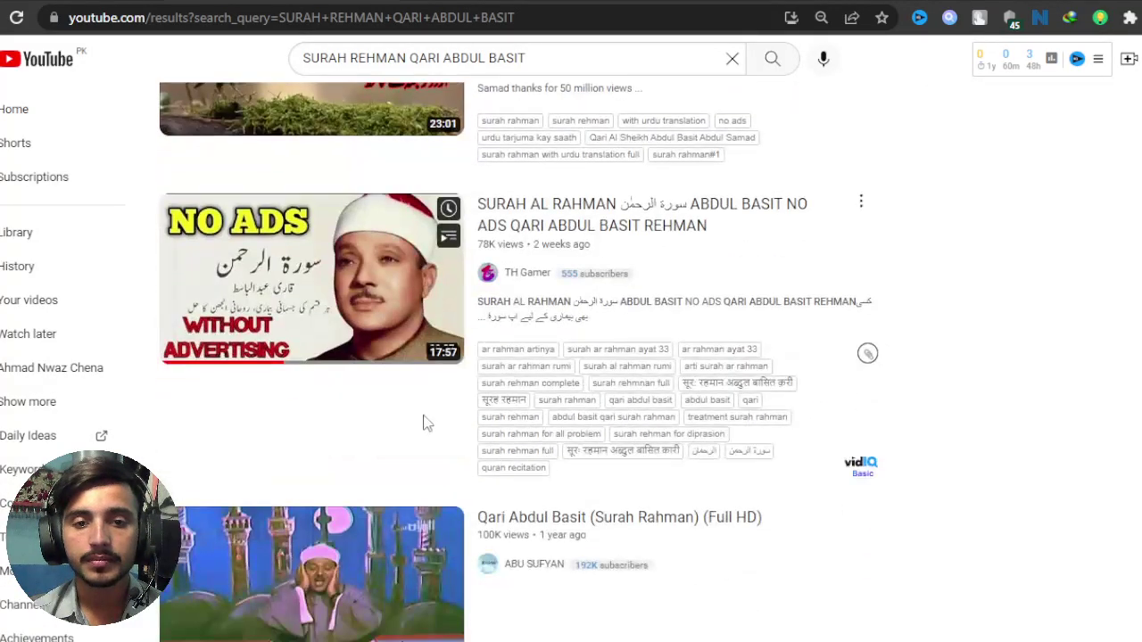
- Open the TH Gamer channel from the NO ADS Surah Al Rahman result and check its videos and subscriber count
{"action": "left_click", "coordinate": [533, 275]}
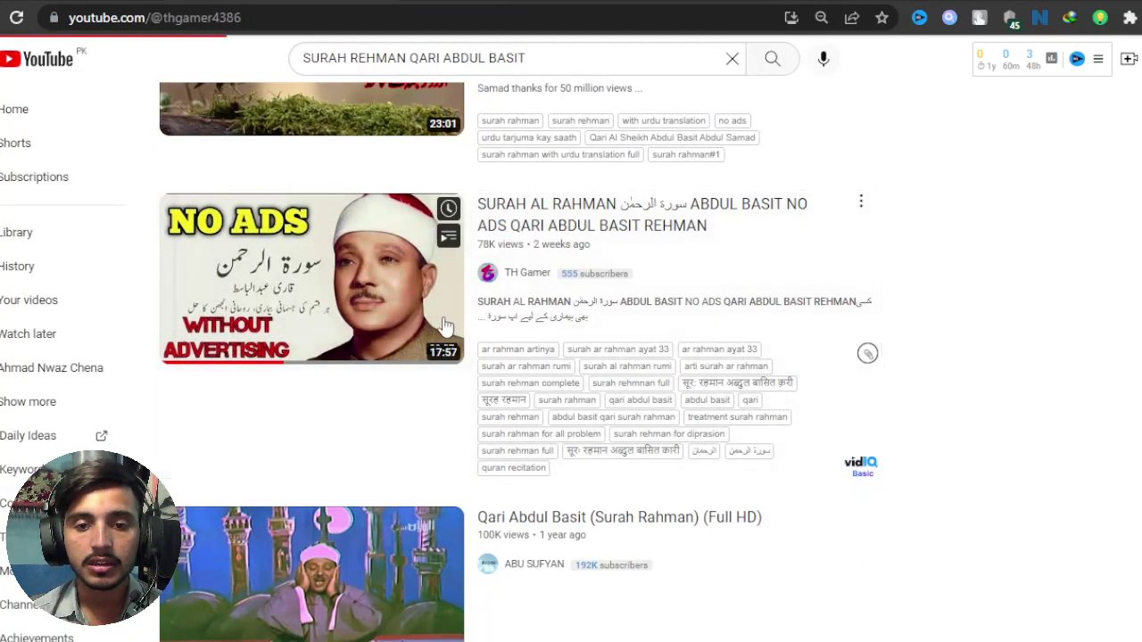
{"action": "left_click", "coordinate": [294, 369]}
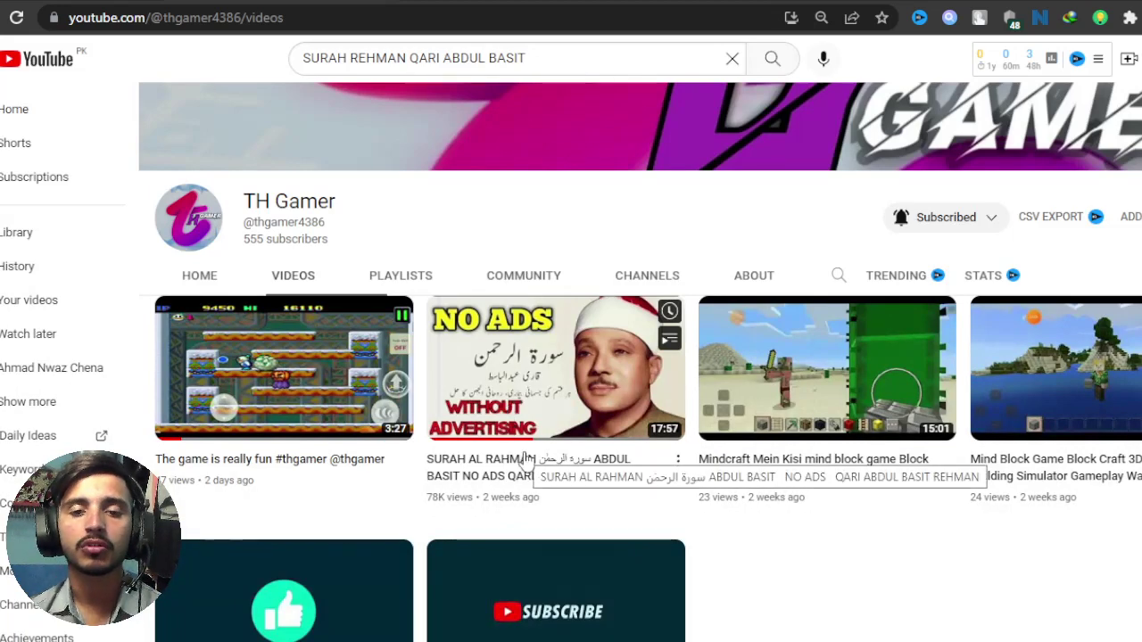
{"action": "left_click_drag", "start_coordinate": [344, 248], "coordinate": [239, 252]}
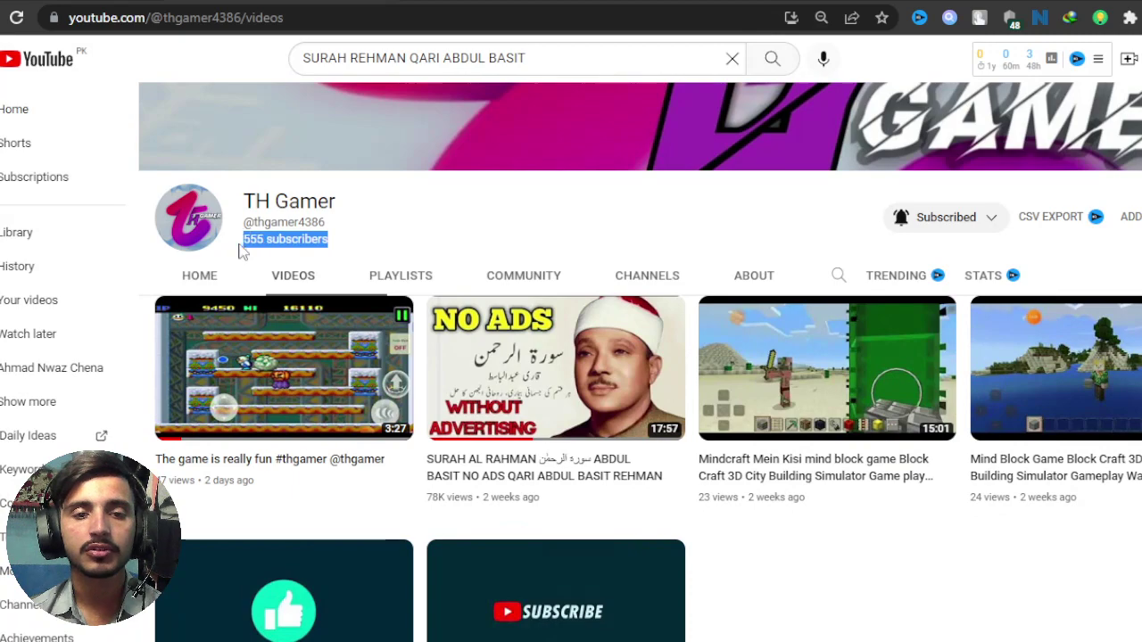
{"action": "left_click", "coordinate": [337, 245]}
- Examine the TH Gamer channel's community poll and its list of uploaded videos
{"action": "left_click", "coordinate": [541, 284]}
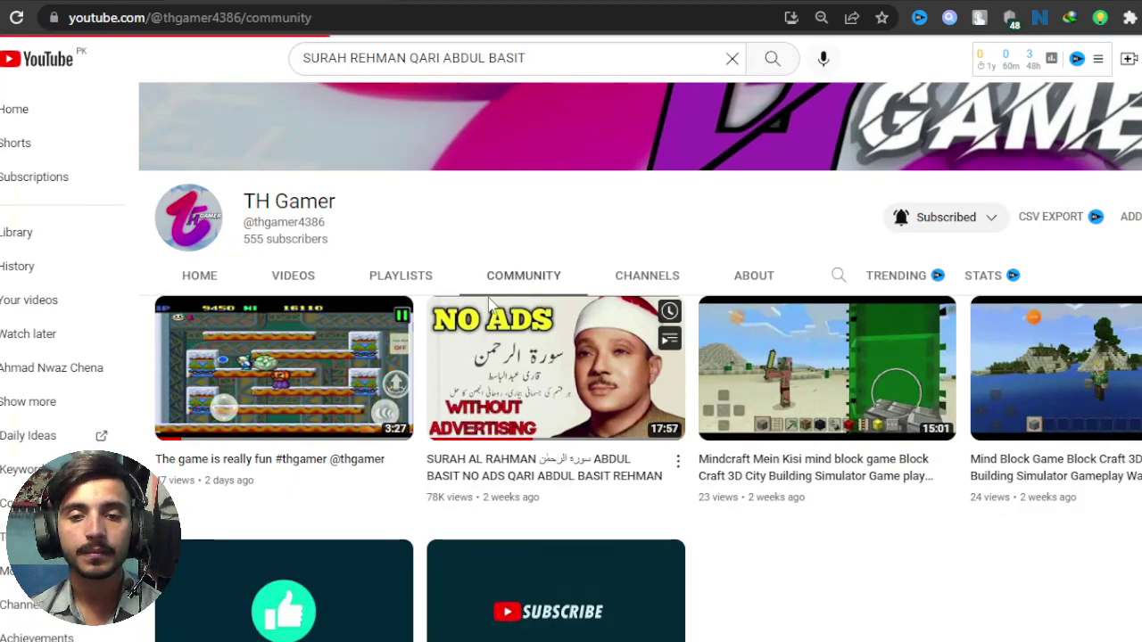
{"action": "scroll", "coordinate": [425, 458], "scroll_direction": "down", "scroll_amount": 2}
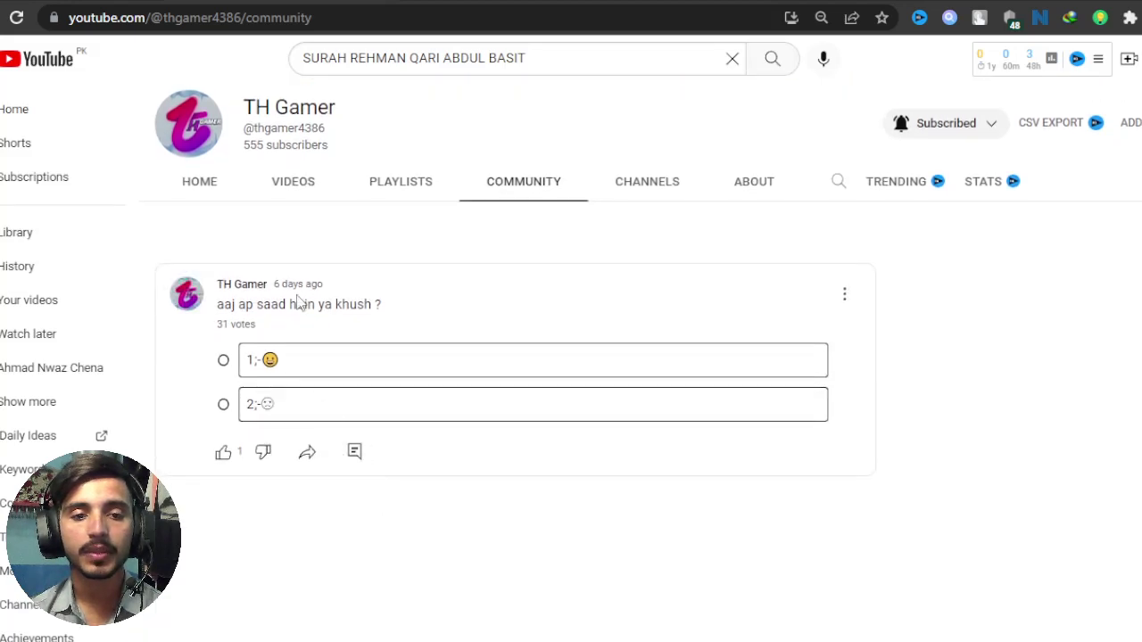
{"action": "left_click_drag", "start_coordinate": [220, 304], "coordinate": [410, 308]}
{"action": "left_click", "coordinate": [407, 314]}
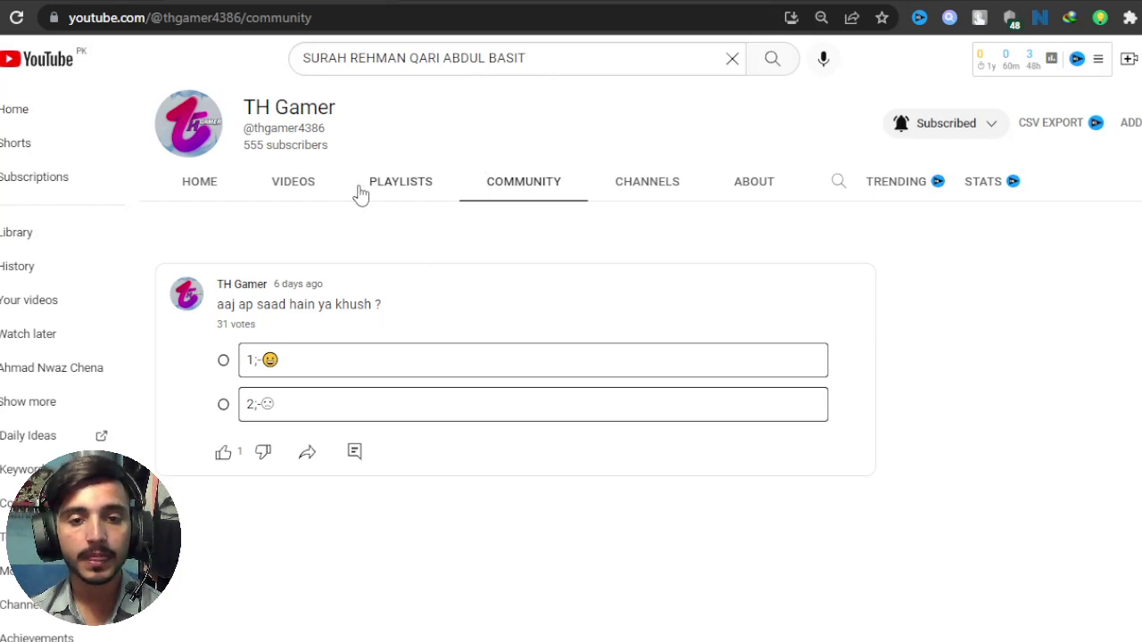
{"action": "left_click", "coordinate": [306, 192]}
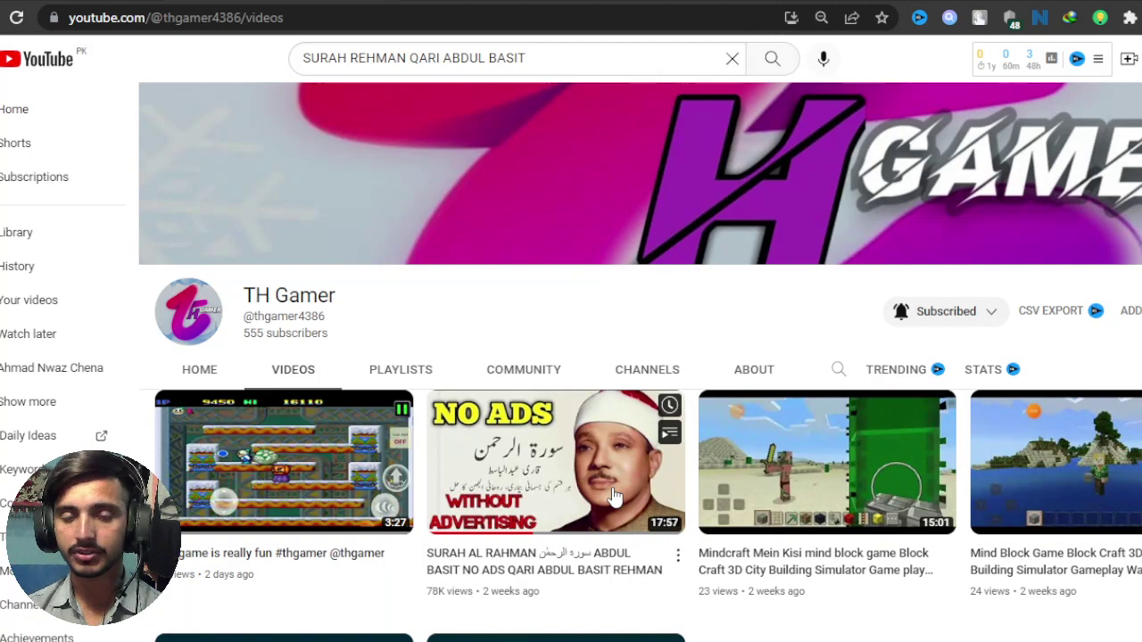
{"action": "left_click", "coordinate": [523, 369]}
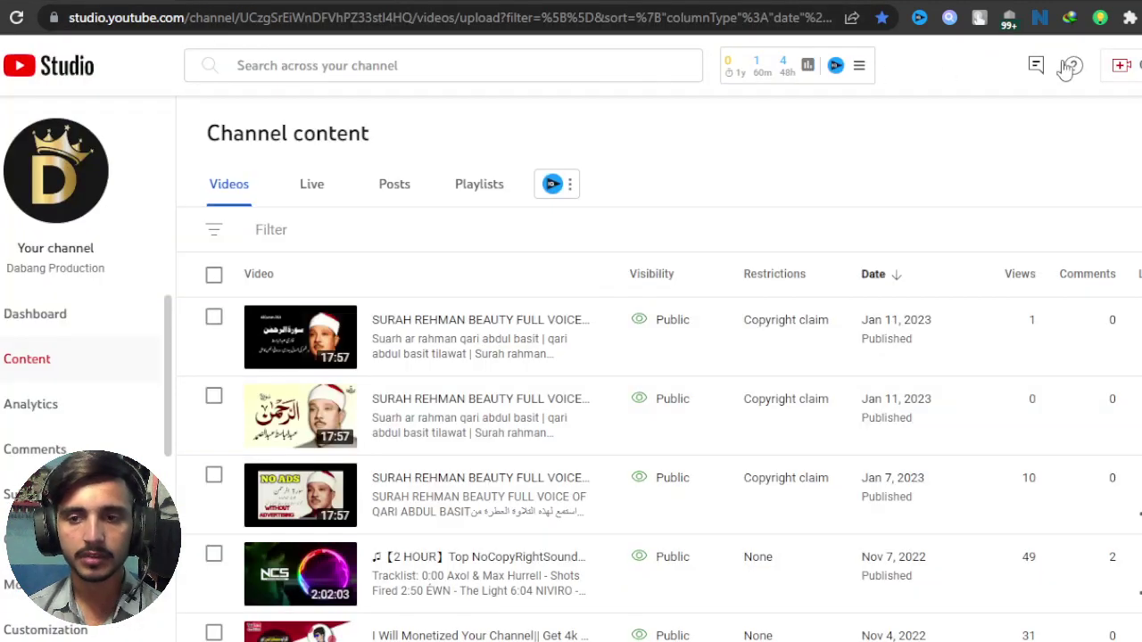
- Start a video upload in YouTube Studio with the Surah Rehman video file from the islamic folder within Facebook on drive D
{"action": "left_click", "coordinate": [1121, 65]}
{"action": "left_click", "coordinate": [1124, 111]}
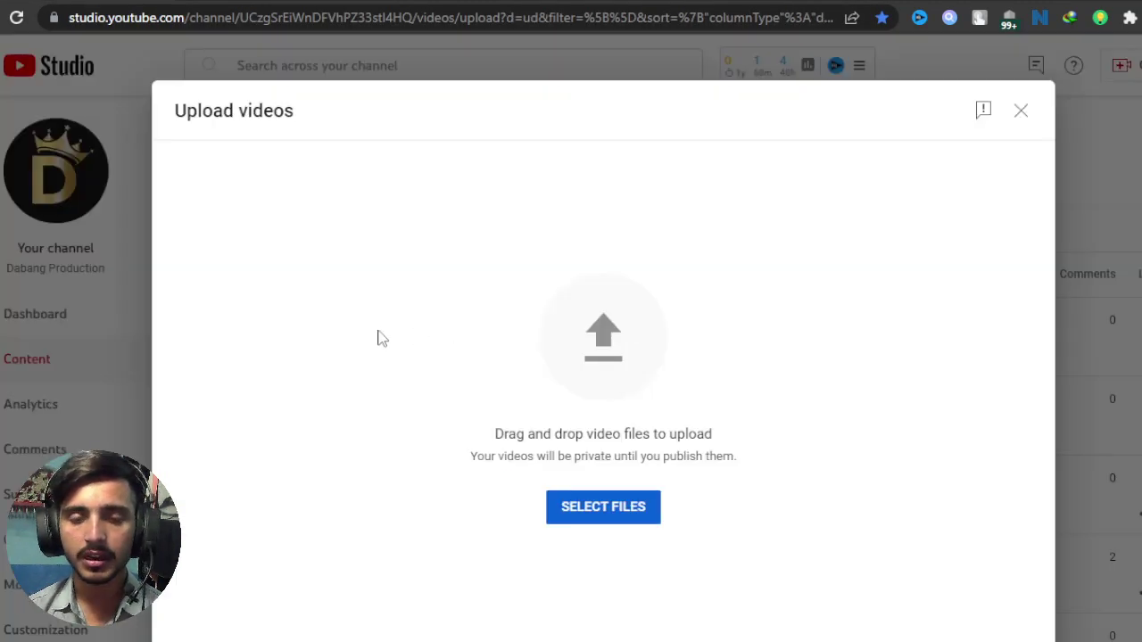
{"action": "left_click", "coordinate": [599, 526]}
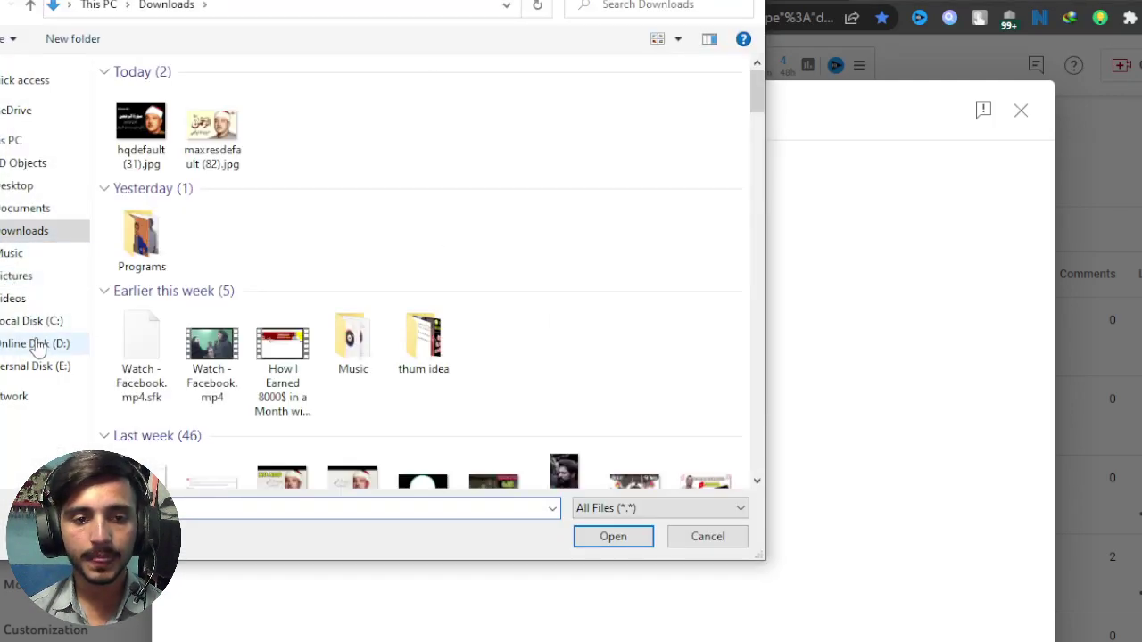
{"action": "left_click", "coordinate": [38, 345]}
{"action": "double_click", "coordinate": [670, 143]}
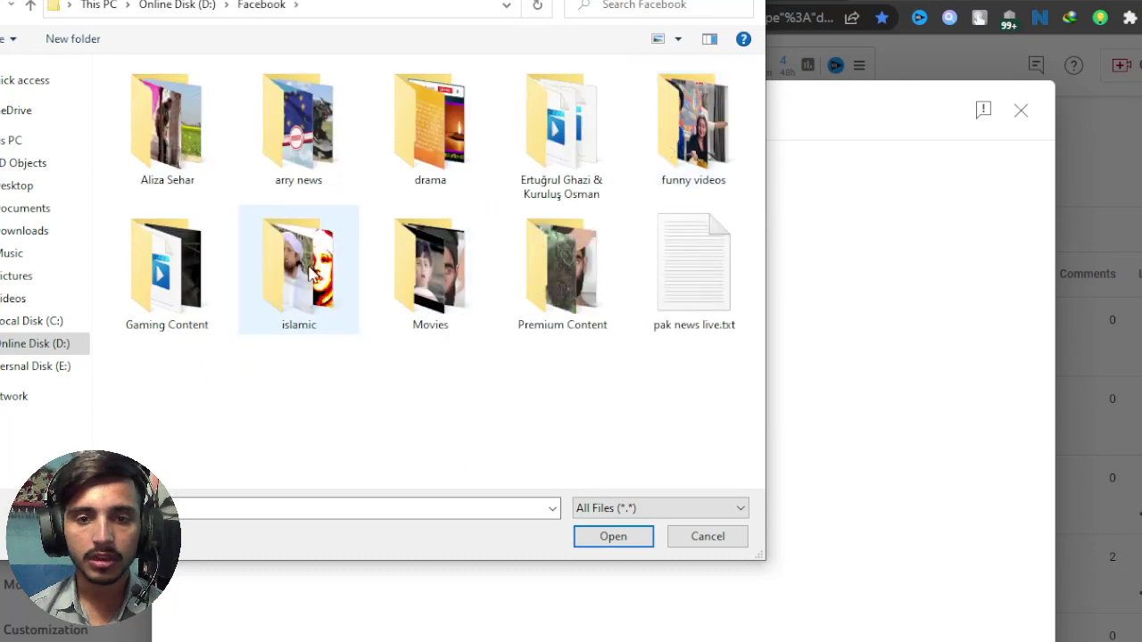
{"action": "double_click", "coordinate": [277, 308]}
{"action": "left_click", "coordinate": [261, 161]}
{"action": "left_click", "coordinate": [590, 536]}
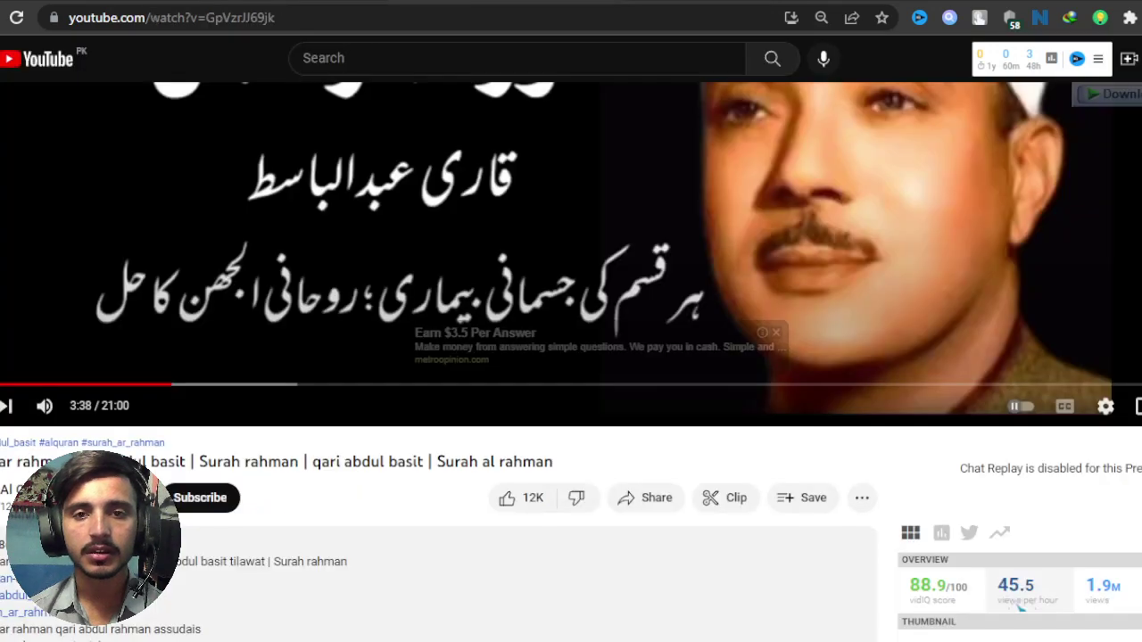
- Copy the description text of the Al Quran360 Surah Rahman video into the description of the new upload
{"action": "scroll", "coordinate": [472, 393], "scroll_direction": "down", "scroll_amount": 1}
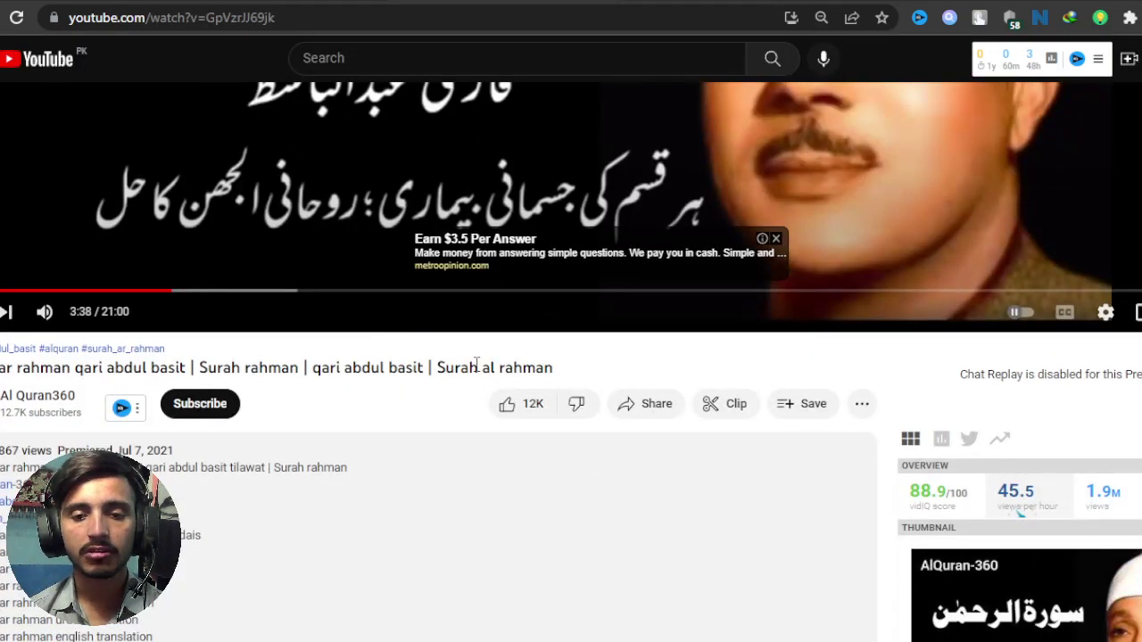
{"action": "scroll", "coordinate": [223, 455], "scroll_direction": "down", "scroll_amount": 1}
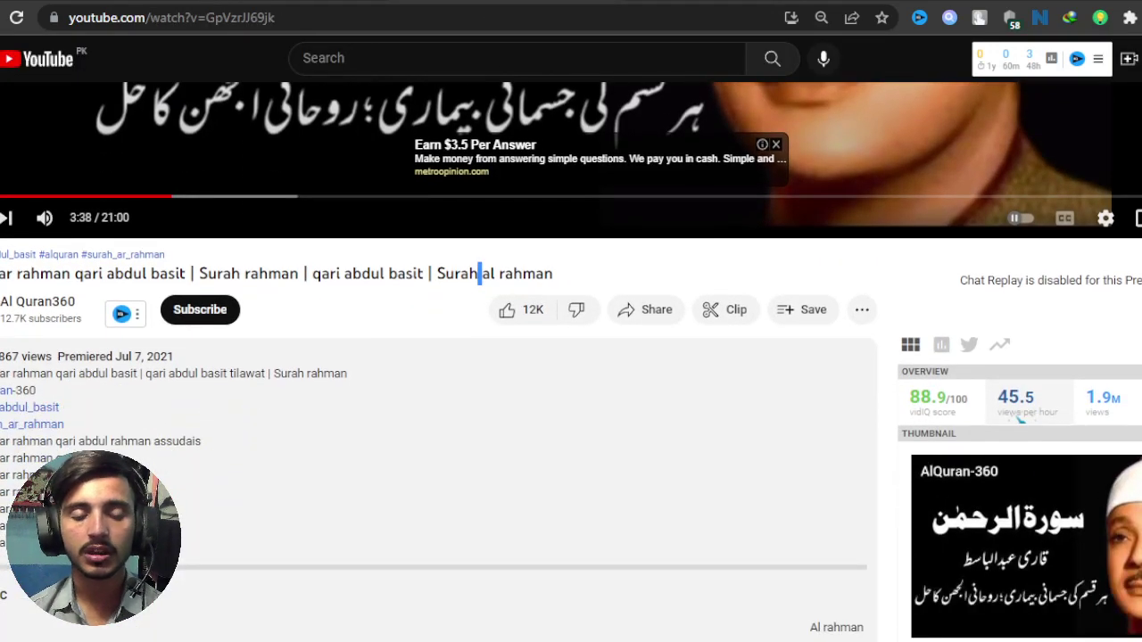
{"action": "left_click_drag", "start_coordinate": [2, 475], "coordinate": [2, 373]}
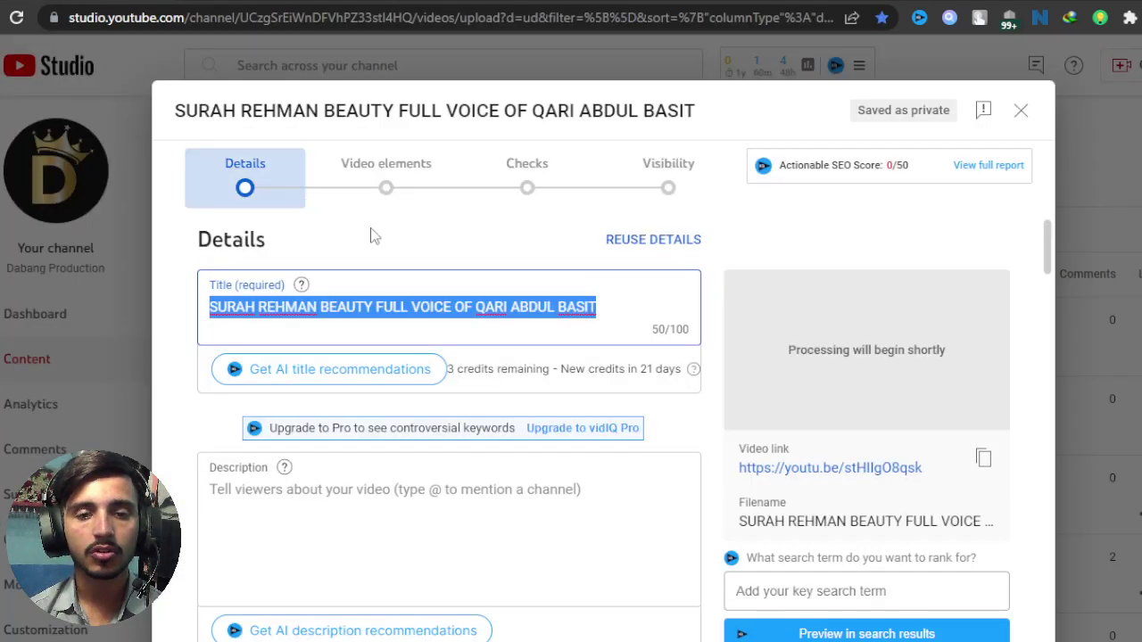
{"action": "left_click", "coordinate": [255, 505]}
{"action": "type", "text": "Surah ar rahman qari abdul basit | qari abdul basit tilawat | Surah rahman #alquran-360 #qari_abdul_basit #surah_ar_rahman Surah ar rahman qari abdul rahman assudais Suarh ar rahman qari mishary Surah ar rahman tilawat Surah ar rahman without ads Surah ar rahman without translation Surah ar rahman urdu translation Surah ar rahman english translation"}
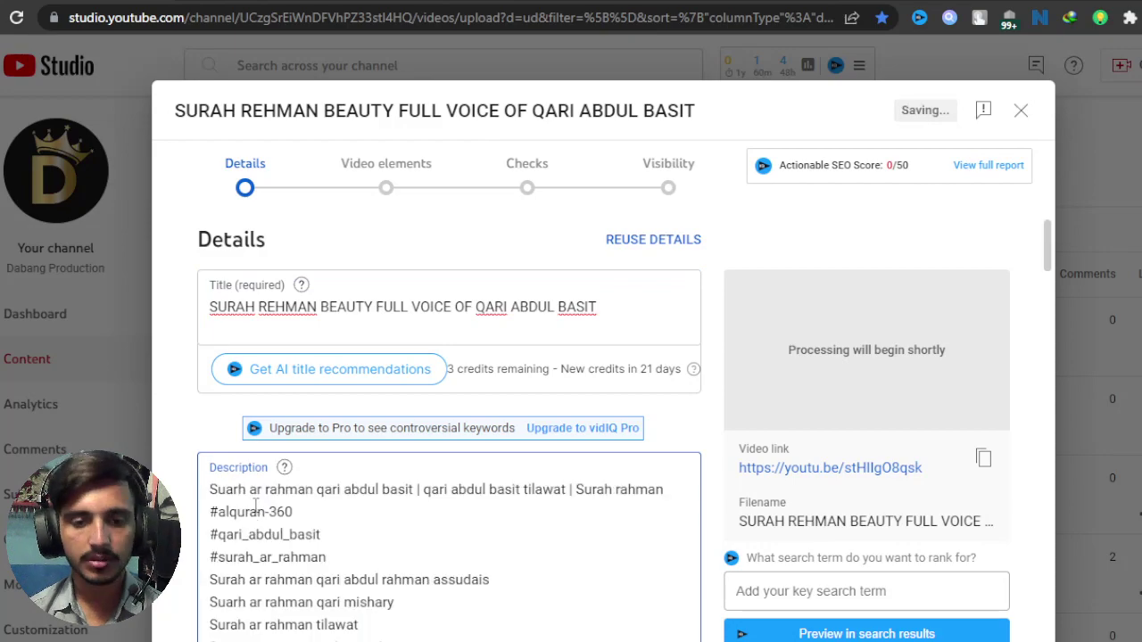
- View the full thumbnail of the Al Quran360 video and return to its watch page
{"action": "scroll", "coordinate": [367, 523], "scroll_direction": "down", "scroll_amount": 4}
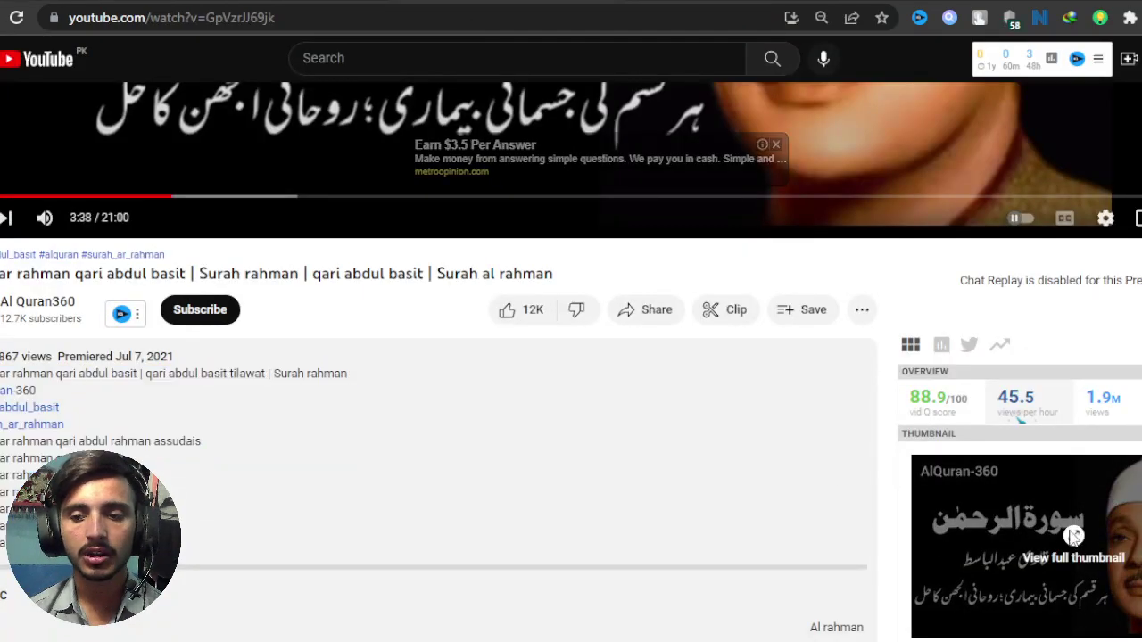
{"action": "left_click", "coordinate": [1073, 535]}
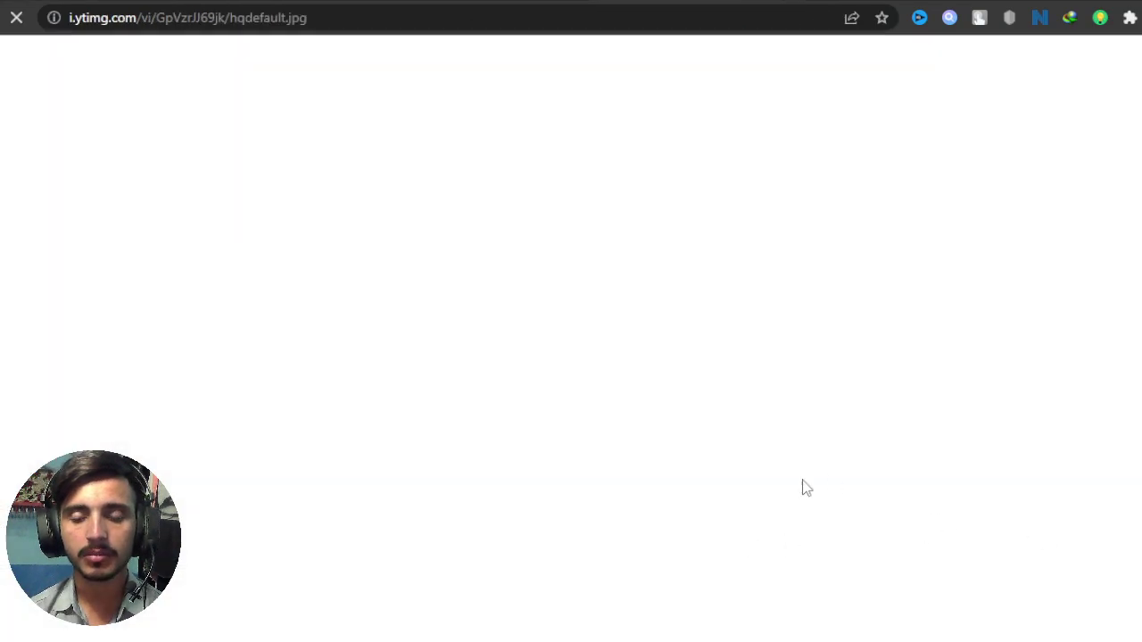
{"action": "key", "text": "ctrl+w"}
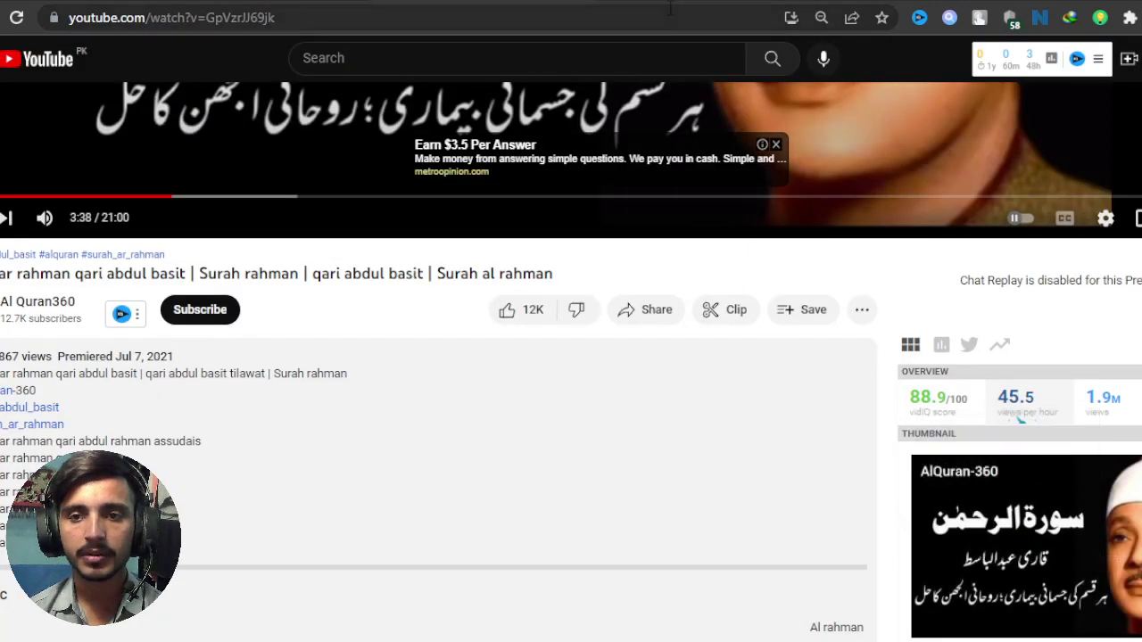
{"action": "key", "text": "ctrl+shift+t"}
{"action": "right_click", "coordinate": [515, 283]}
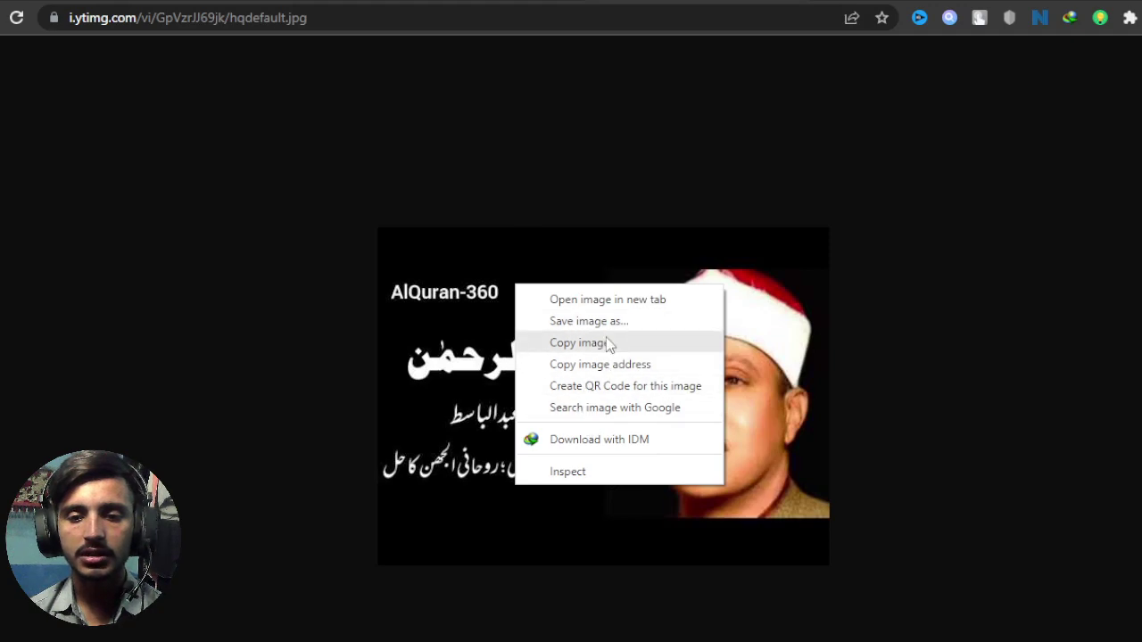
{"action": "left_click", "coordinate": [607, 324]}
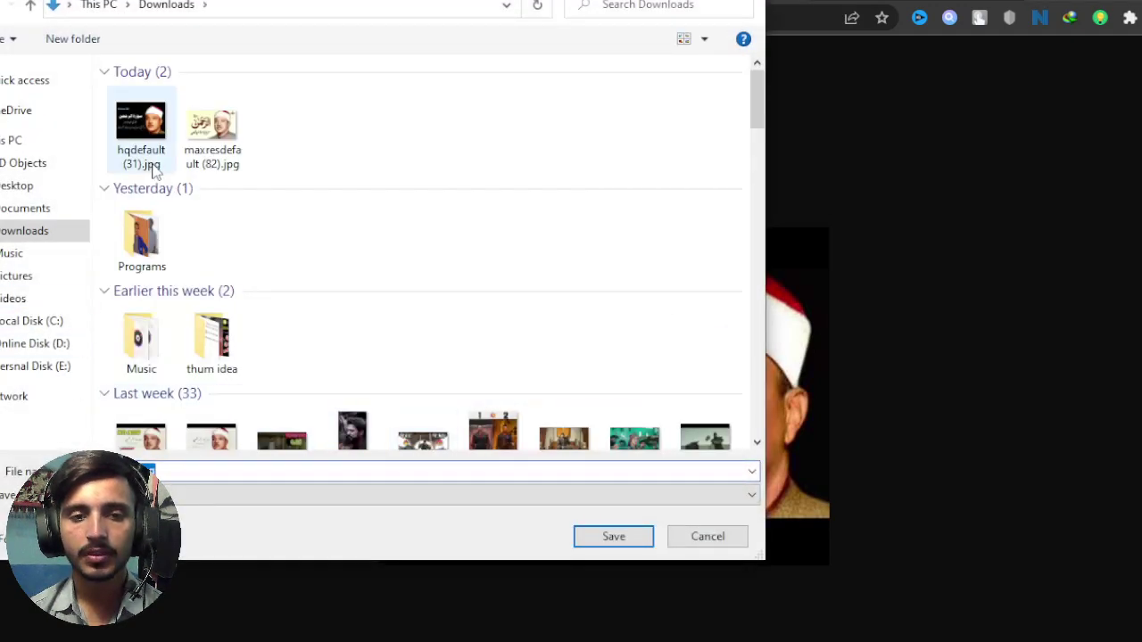
{"action": "left_click", "coordinate": [706, 537]}
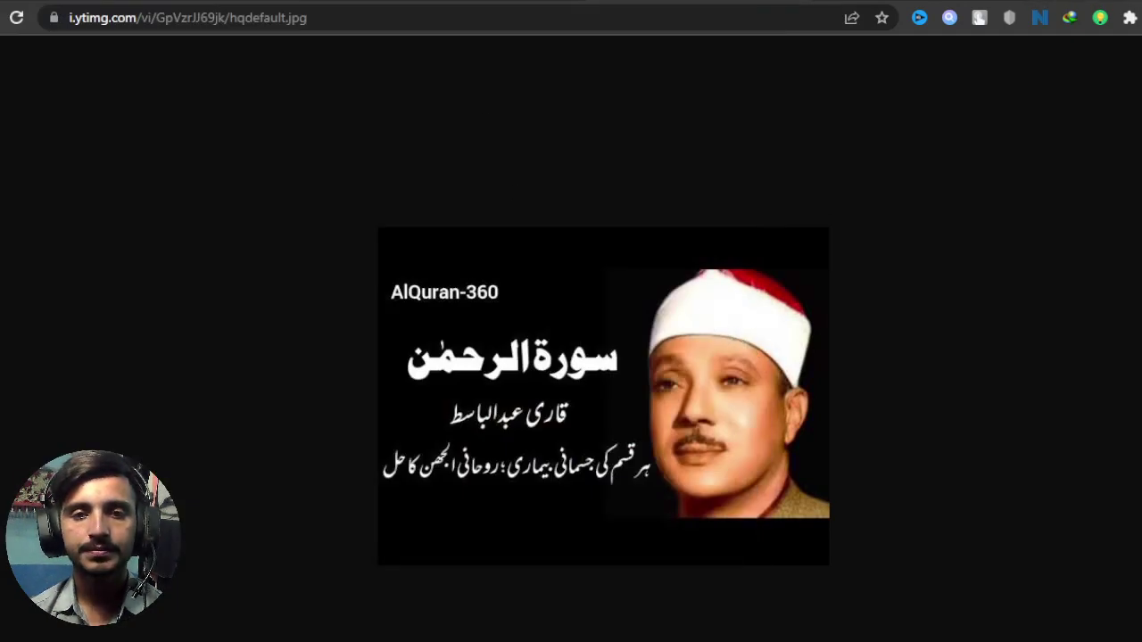
- Upload hqdefault (31).jpg from the Downloads folder as the custom thumbnail of the new Surah Rehman upload in YouTube Studio
{"action": "left_click", "coordinate": [776, 1]}
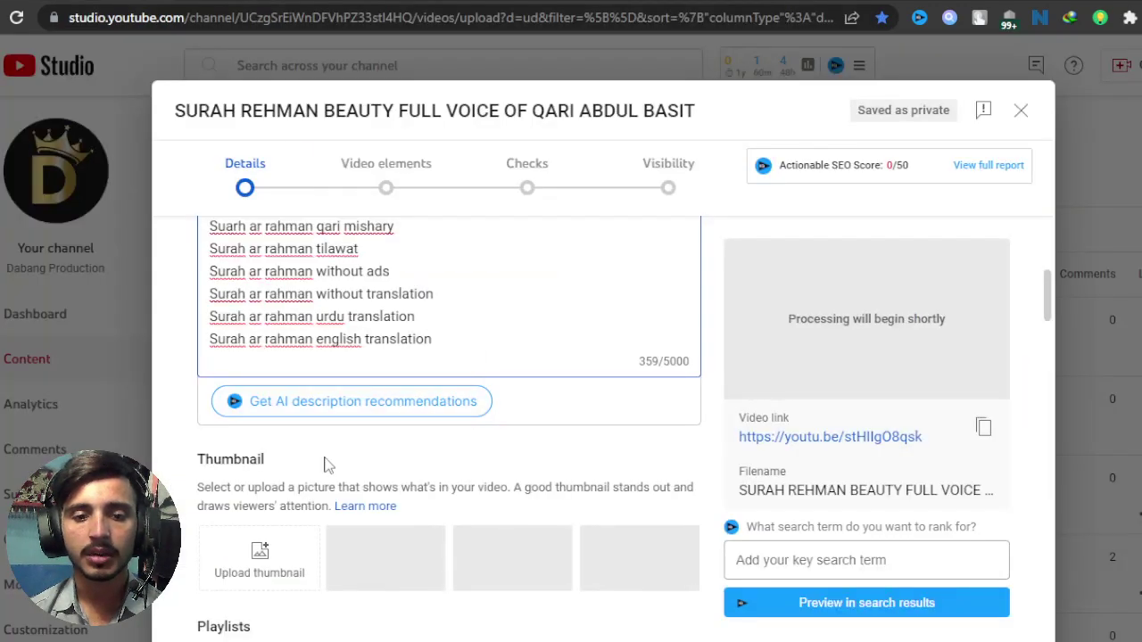
{"action": "scroll", "coordinate": [325, 464], "scroll_direction": "down", "scroll_amount": 2}
{"action": "left_click", "coordinate": [292, 372]}
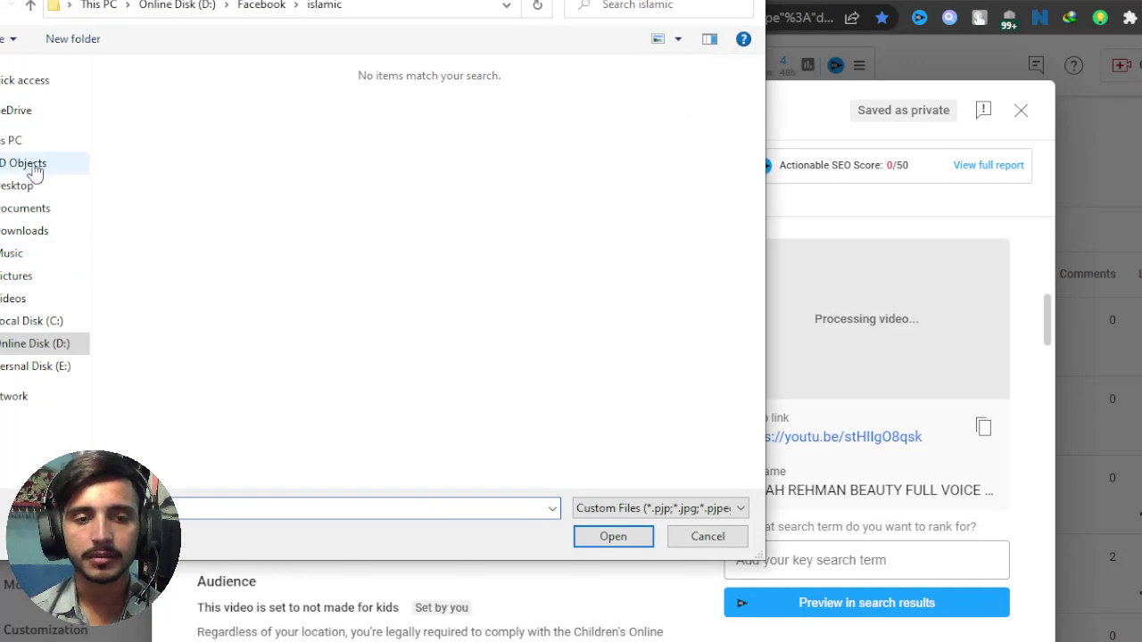
{"action": "left_click", "coordinate": [20, 231]}
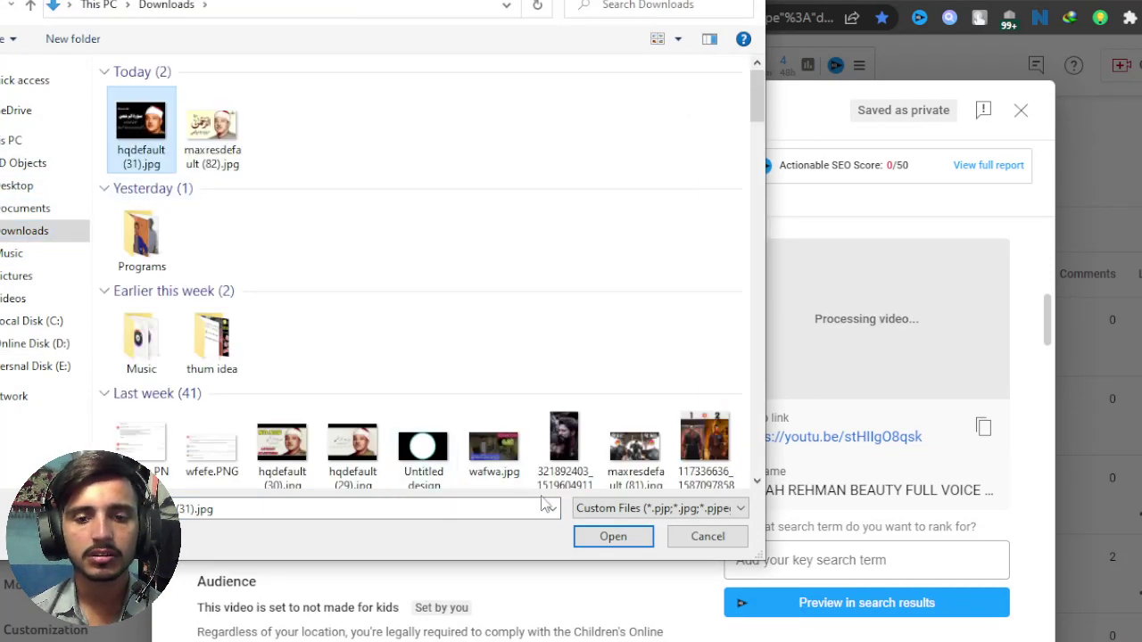
{"action": "left_click", "coordinate": [613, 536]}
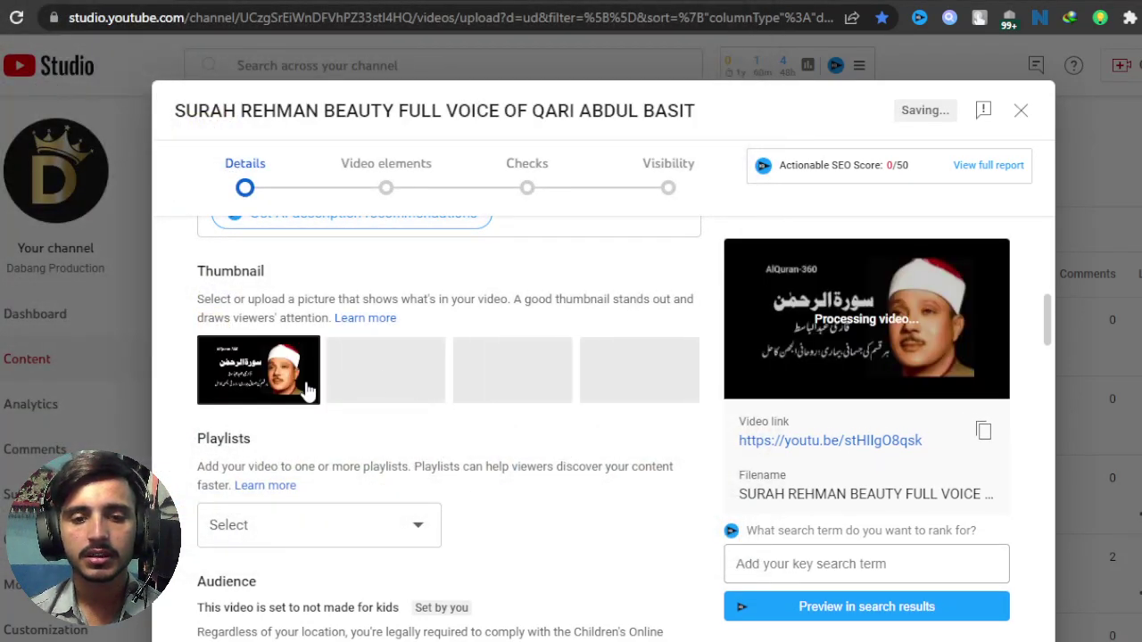
- Copy the vidIQ video tags of the Al Quran360 video and add them to the tags of the new upload
{"action": "scroll", "coordinate": [357, 522], "scroll_direction": "down", "scroll_amount": 5}
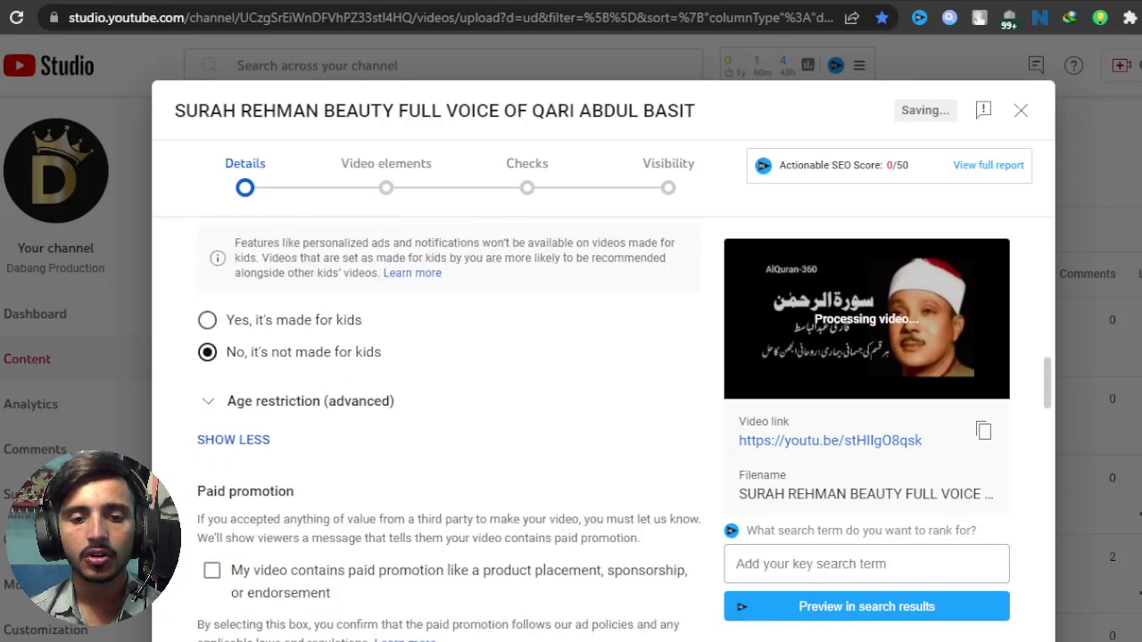
{"action": "scroll", "coordinate": [270, 515], "scroll_direction": "down", "scroll_amount": 9}
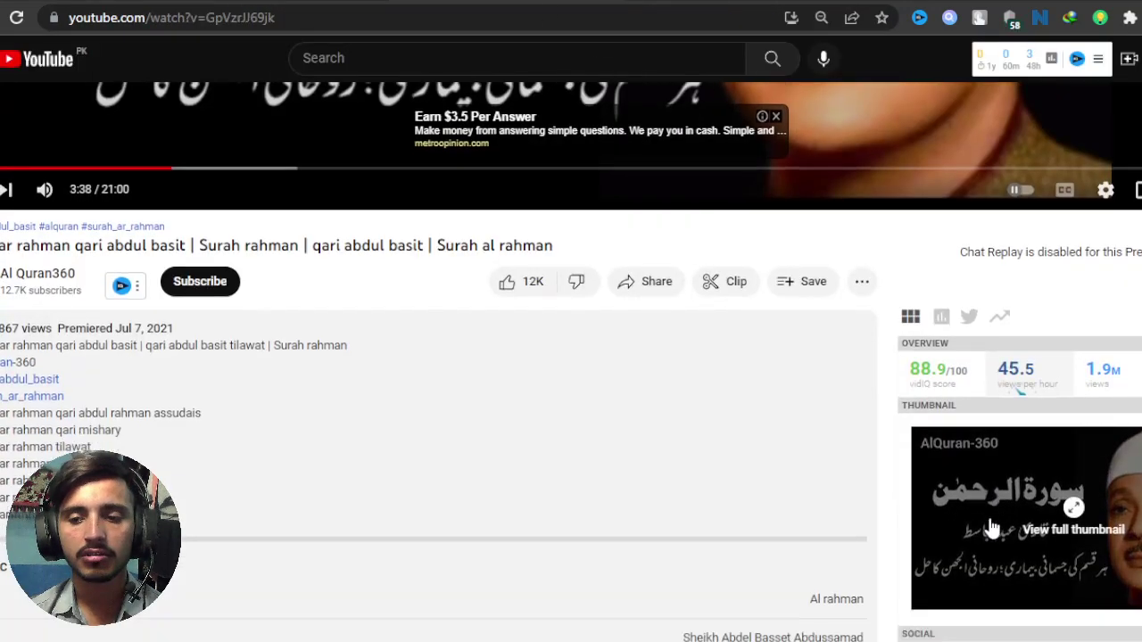
{"action": "scroll", "coordinate": [1059, 559], "scroll_direction": "down", "scroll_amount": 10}
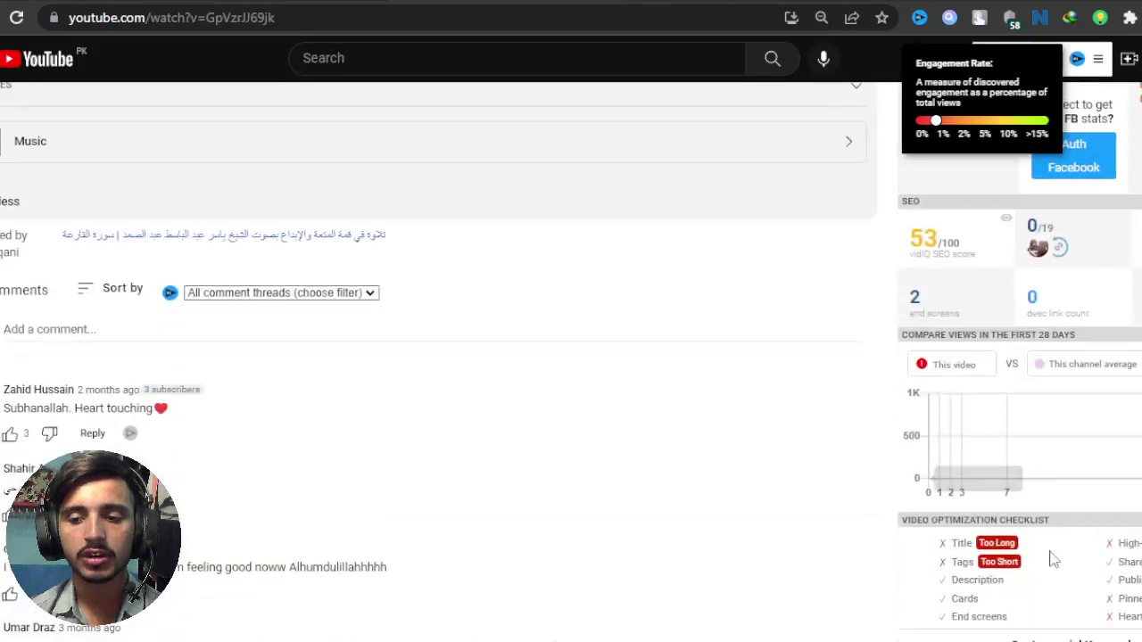
{"action": "scroll", "coordinate": [1060, 558], "scroll_direction": "down", "scroll_amount": 4}
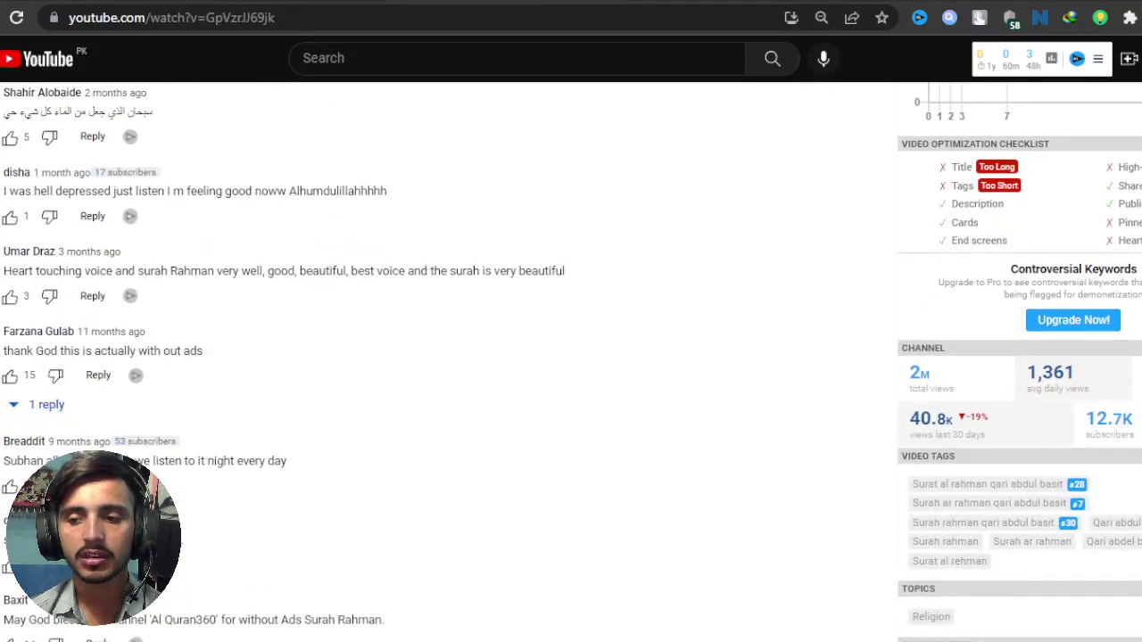
{"action": "left_click_drag", "start_coordinate": [921, 465], "coordinate": [984, 463]}
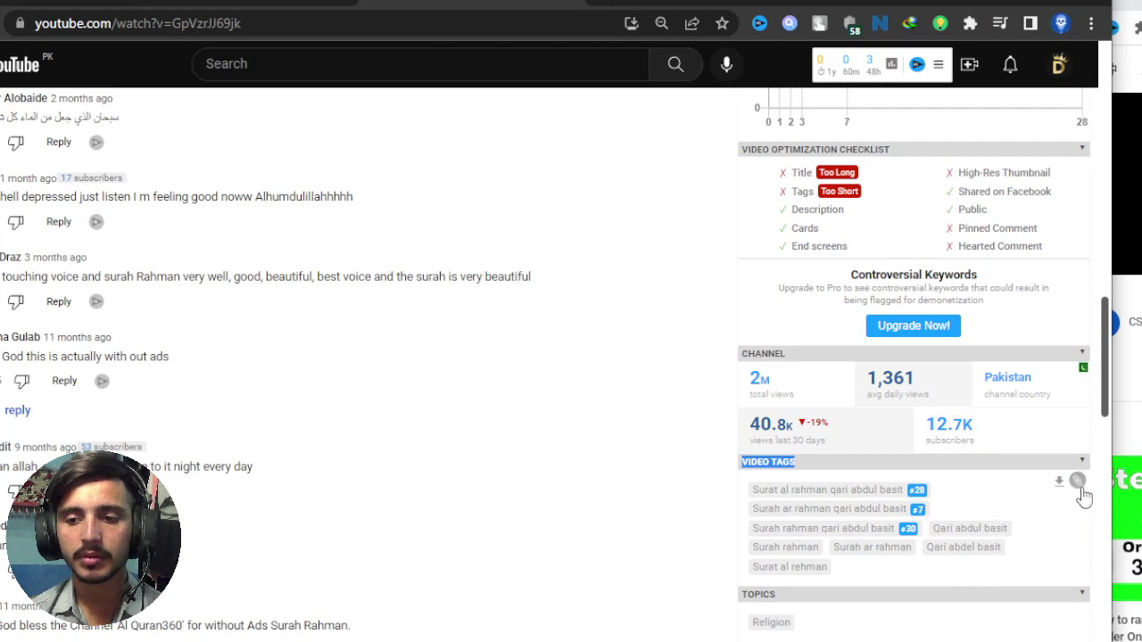
{"action": "left_click", "coordinate": [76, 10]}
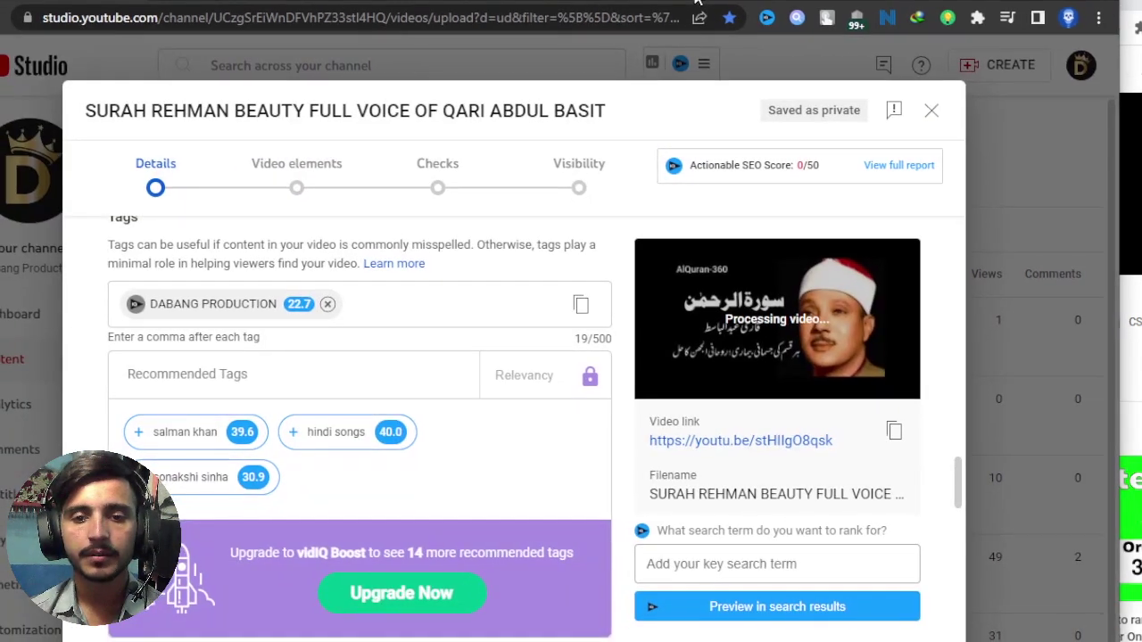
{"action": "left_click", "coordinate": [412, 311]}
{"action": "key", "text": "ctrl+v"}
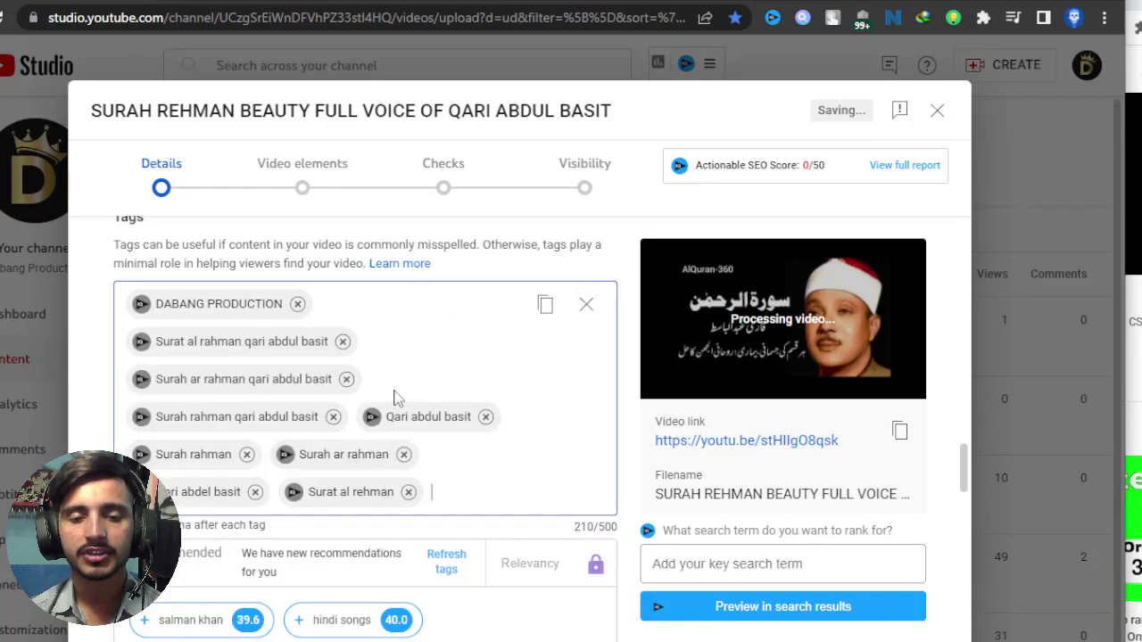
- Publish the new Surah Rehman upload with Public visibility and dismiss the video processing notice
{"action": "scroll", "coordinate": [401, 410], "scroll_direction": "down", "scroll_amount": 1}
{"action": "scroll", "coordinate": [397, 419], "scroll_direction": "up", "scroll_amount": 10}
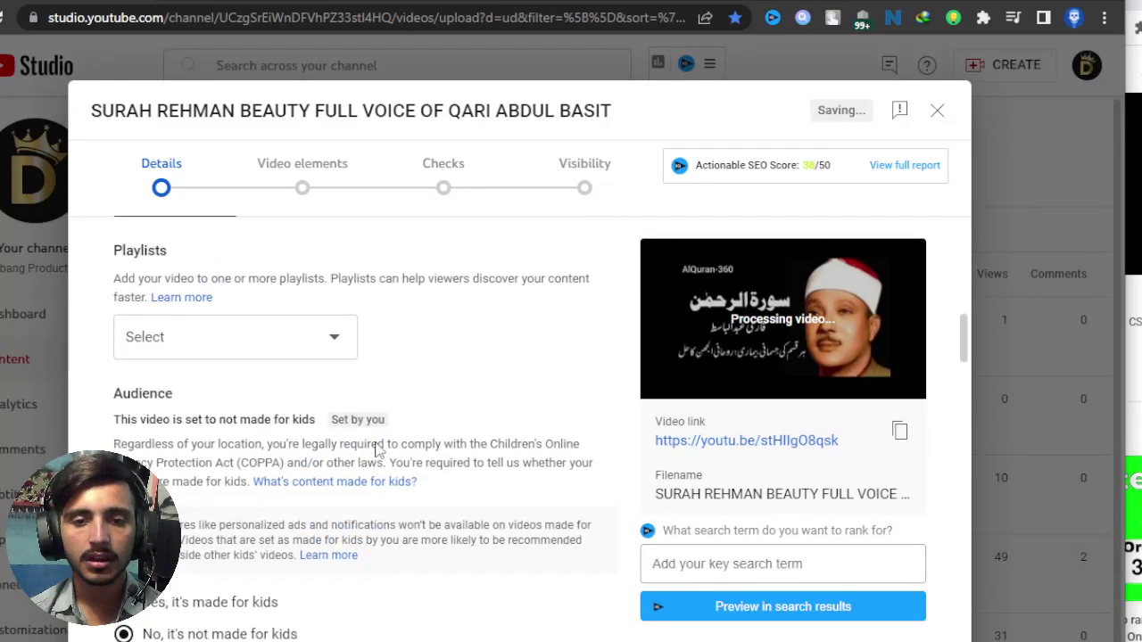
{"action": "scroll", "coordinate": [379, 446], "scroll_direction": "up", "scroll_amount": 10}
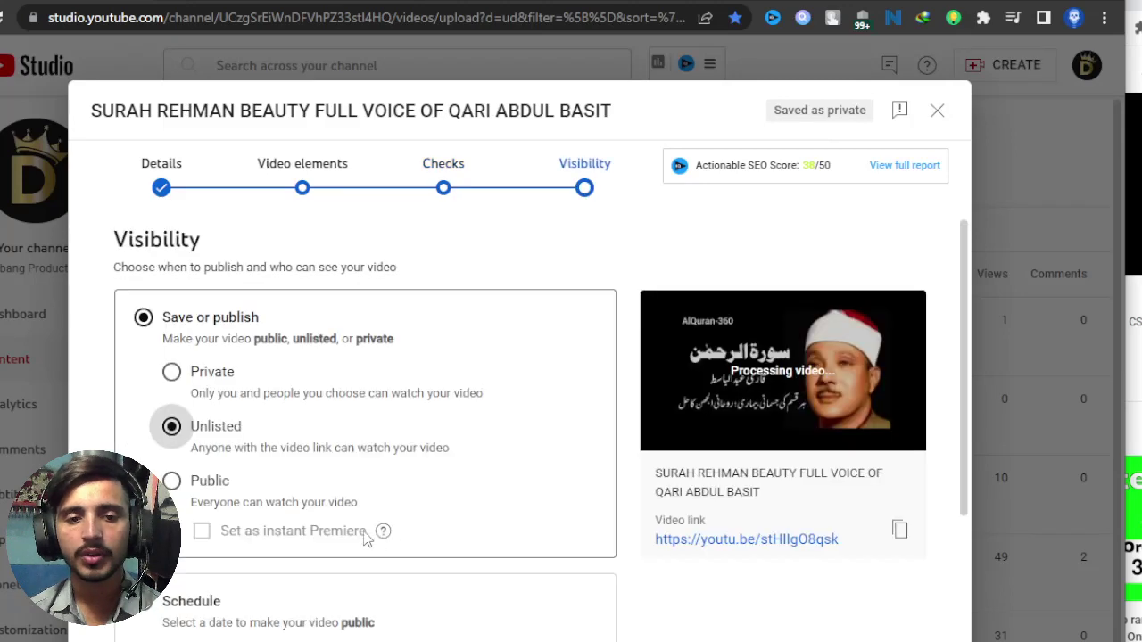
{"action": "left_click", "coordinate": [203, 489]}
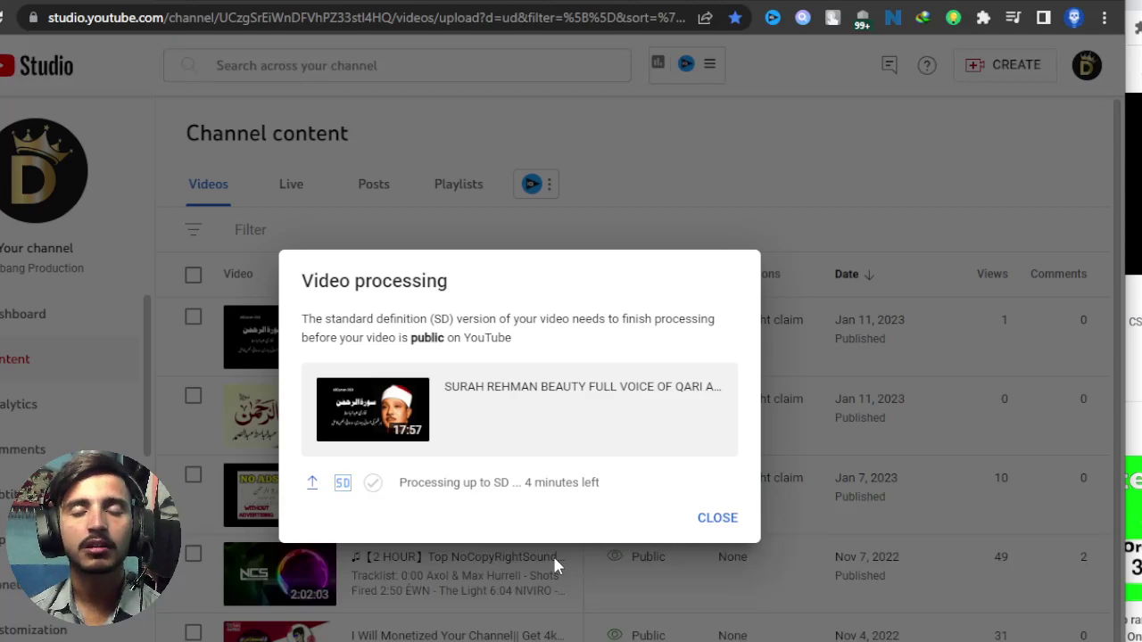
{"action": "left_click", "coordinate": [716, 518]}
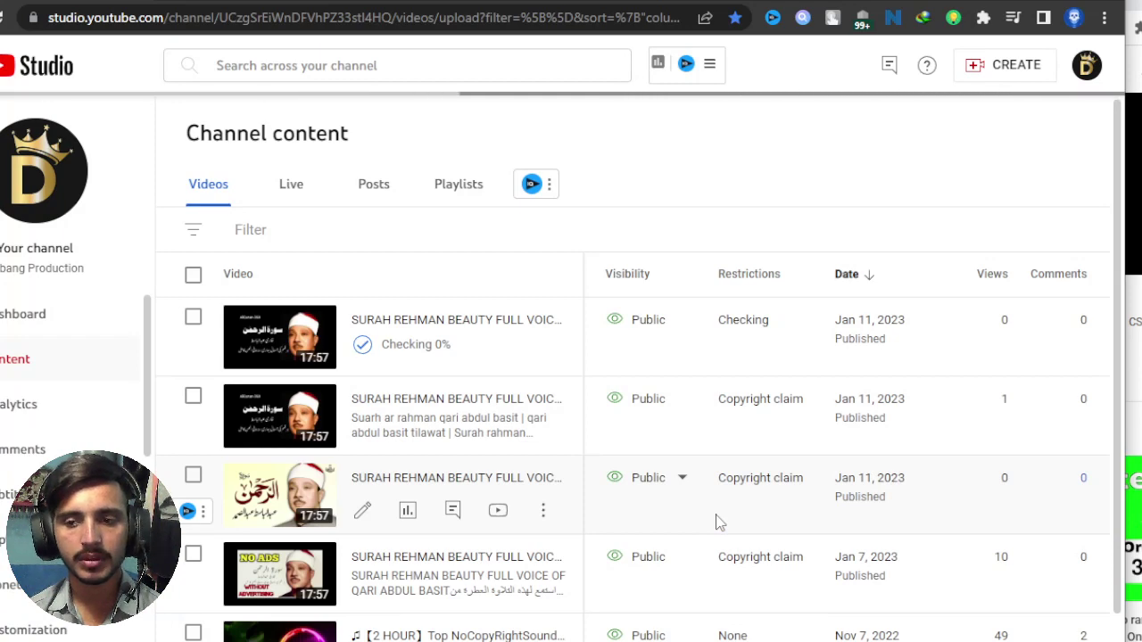